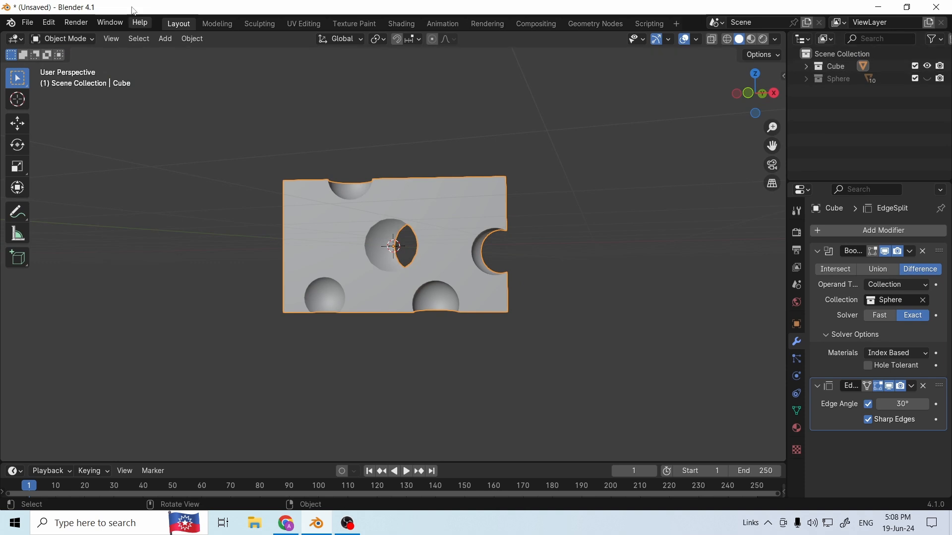
# Start a new General scene, discarding the unsaved changes to the current file.
pyautogui.click(28, 23)
pyautogui.moveTo(47, 39)
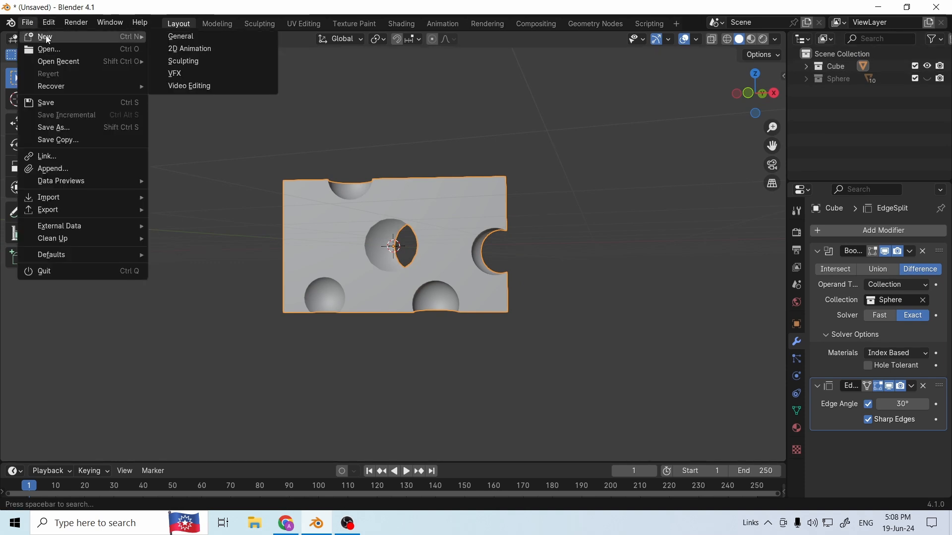
pyautogui.click(180, 37)
pyautogui.click(502, 282)
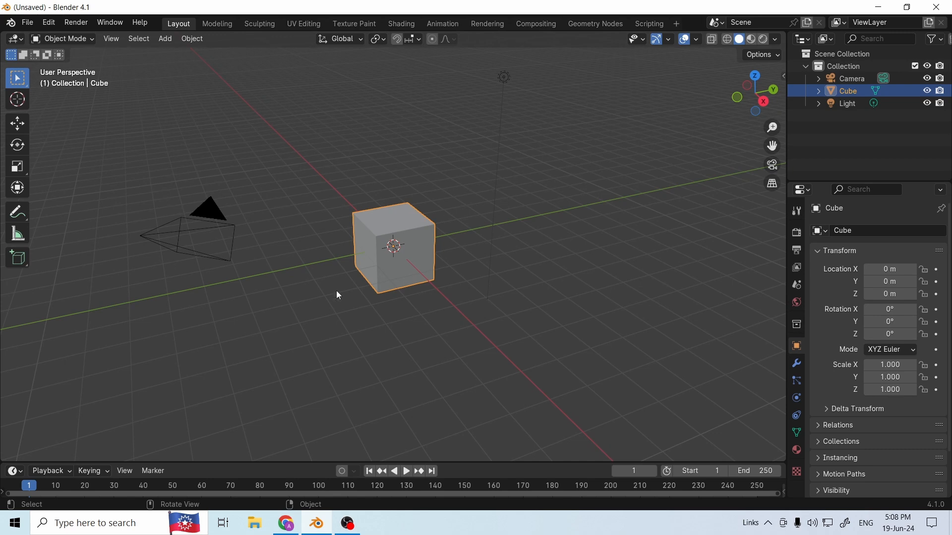
# Delete the default light and camera from the scene, keeping only the cube.
pyautogui.moveTo(545, 263); pyautogui.dragTo(576, 283, button='middle')
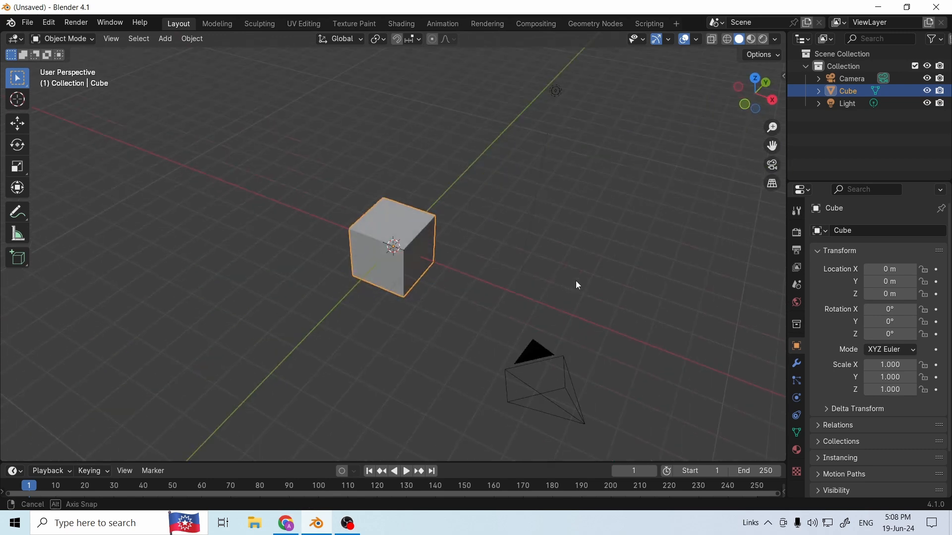
pyautogui.click(847, 105)
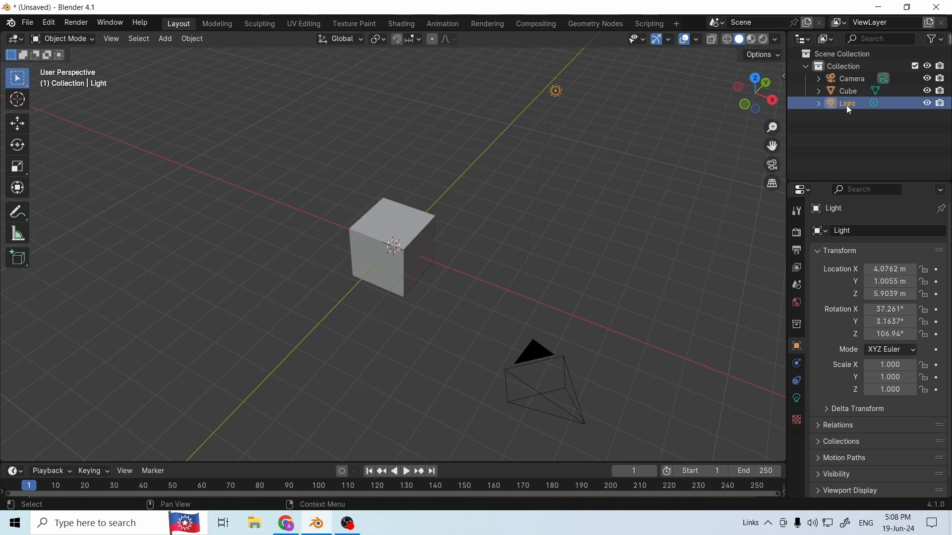
pyautogui.press('Delete')
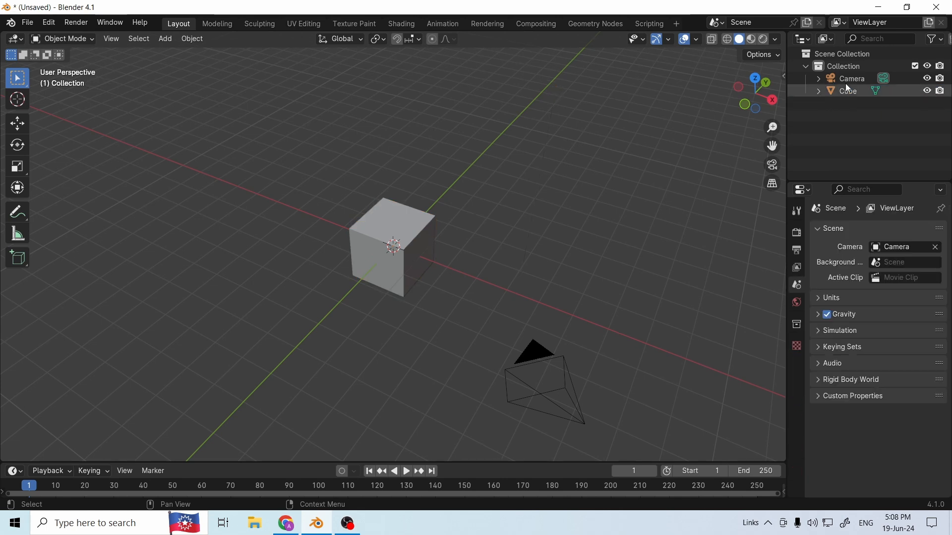
pyautogui.click(848, 79)
pyautogui.press('Delete')
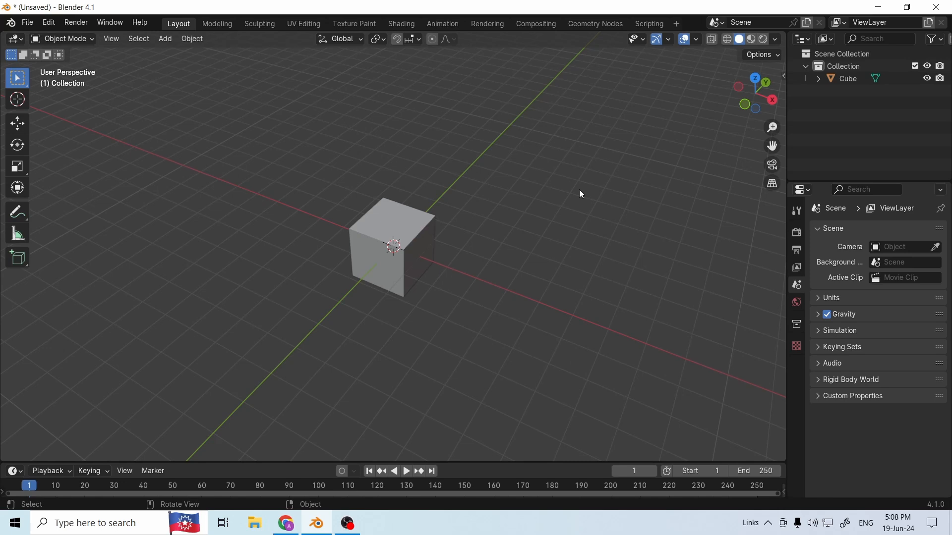
# Rename the collection that holds the cube to "Cube" and collapse it in the outliner.
pyautogui.doubleClick(838, 67)
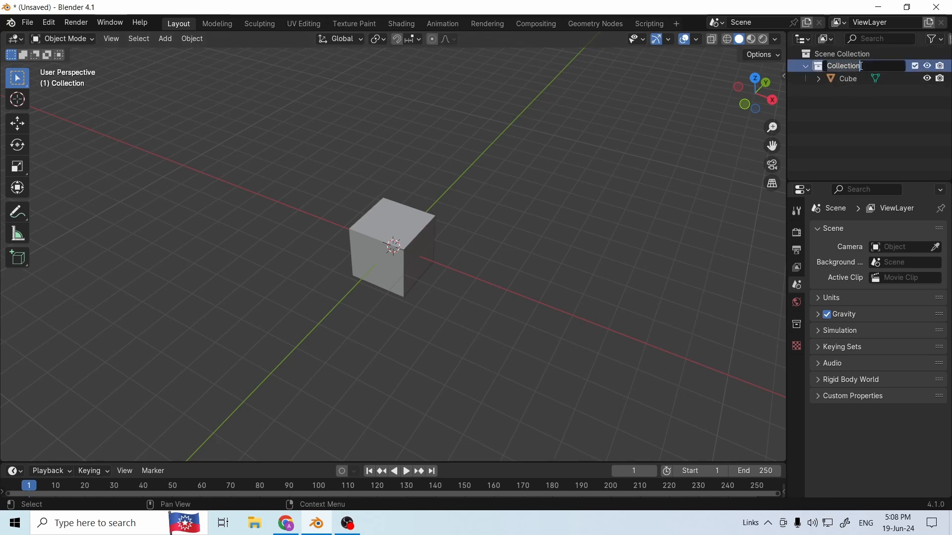
pyautogui.write('Cube')
pyautogui.press('Return')
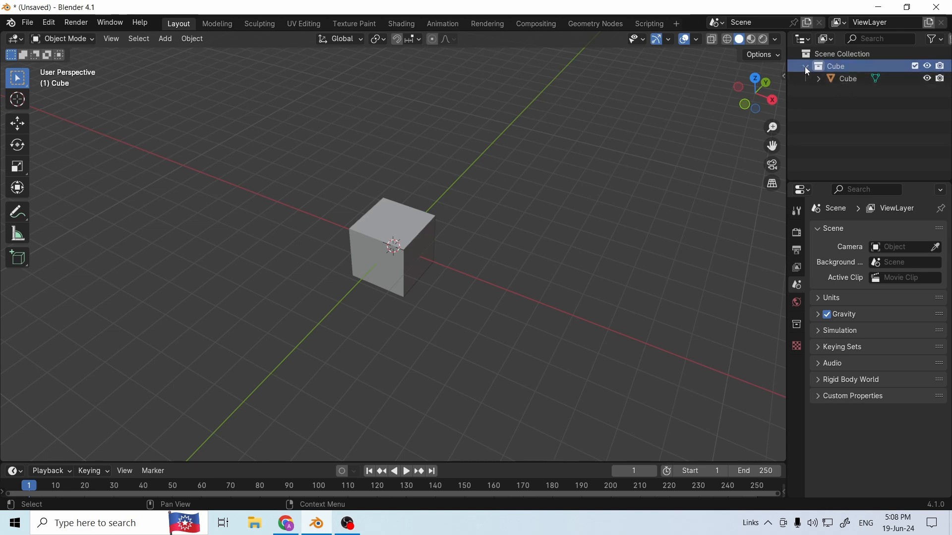
pyautogui.click(808, 70)
# Add a second collection directly under the Scene Collection and name it "Sphere".
pyautogui.click(840, 57)
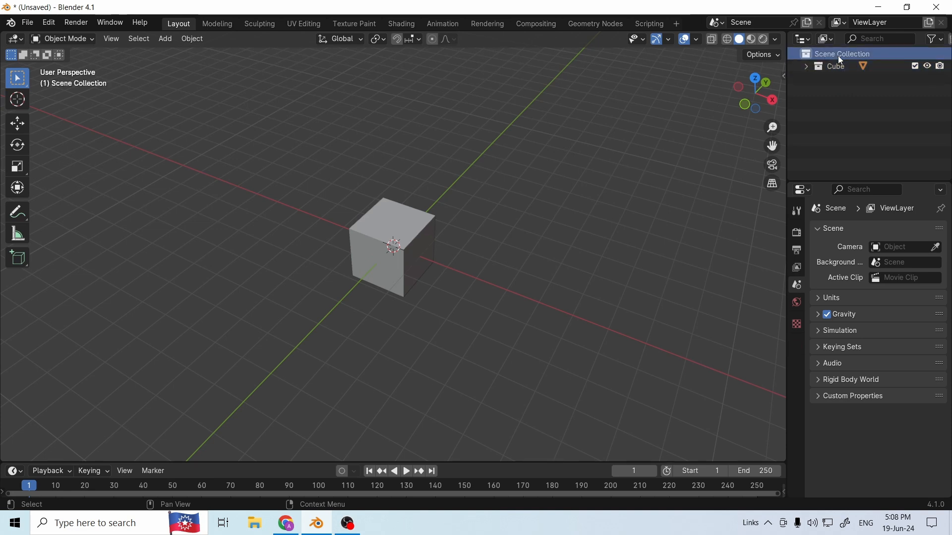
pyautogui.rightClick(841, 58)
pyautogui.click(819, 55)
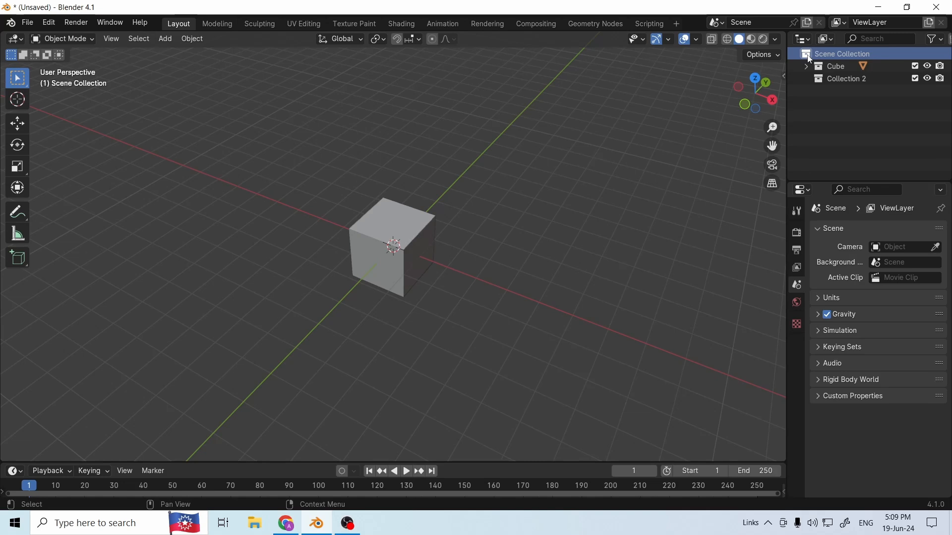
pyautogui.doubleClick(844, 80)
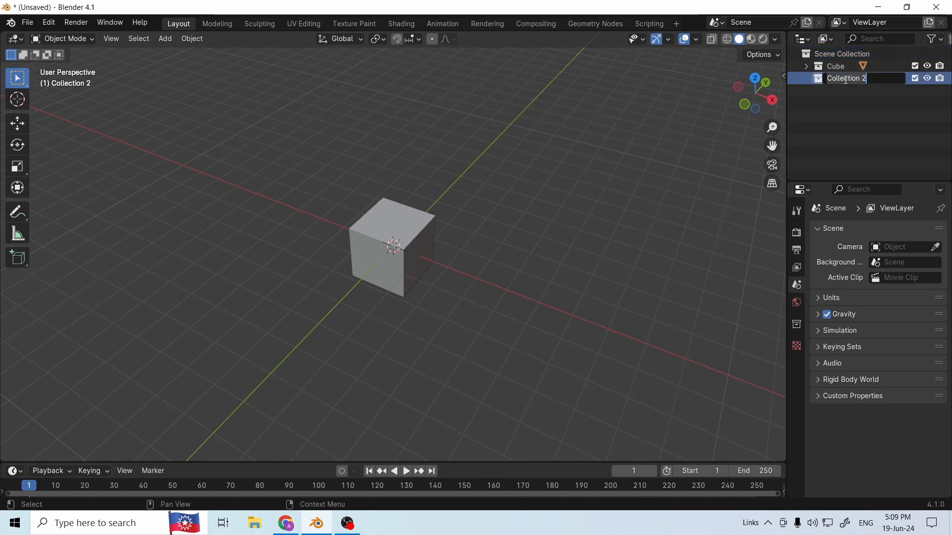
pyautogui.press('BackSpace')
pyautogui.write('Sphere')
pyautogui.press('Return')
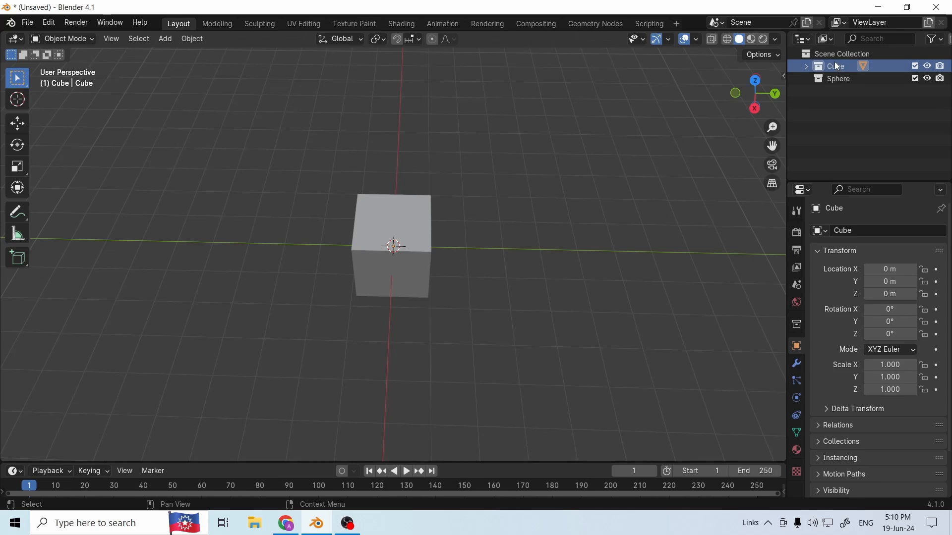
# In Edit Mode, merge the two upper vertices on the cube's +X side at their center.
pyautogui.click(92, 38)
pyautogui.click(89, 65)
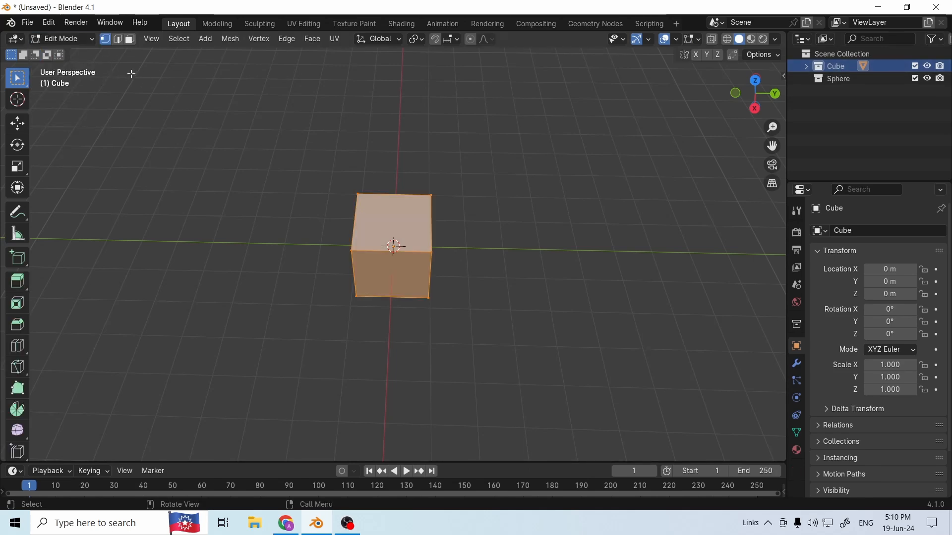
pyautogui.click(352, 250)
pyautogui.keyDown('shift'); pyautogui.click(432, 251); pyautogui.keyUp('shift')
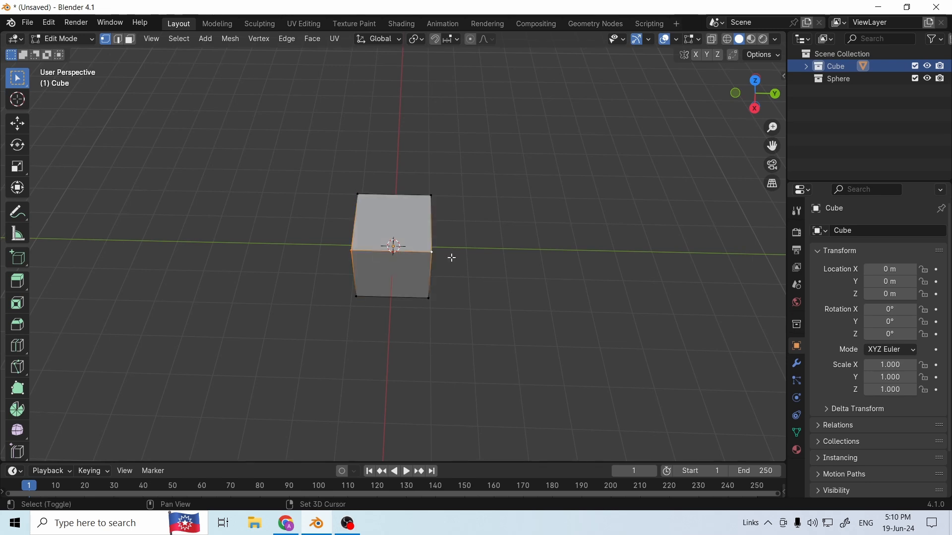
pyautogui.moveTo(455, 290); pyautogui.dragTo(412, 248, button='middle')
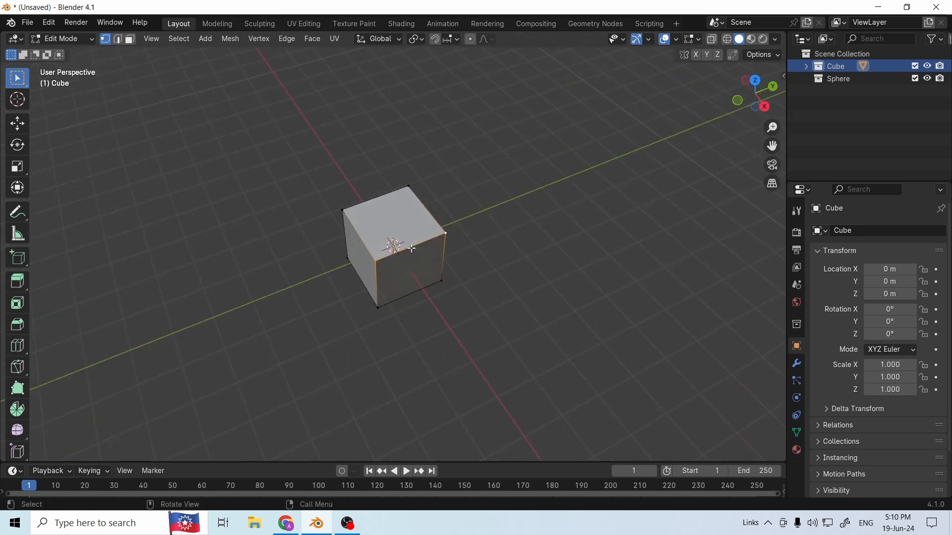
pyautogui.hotkey('ctrl', 'v')
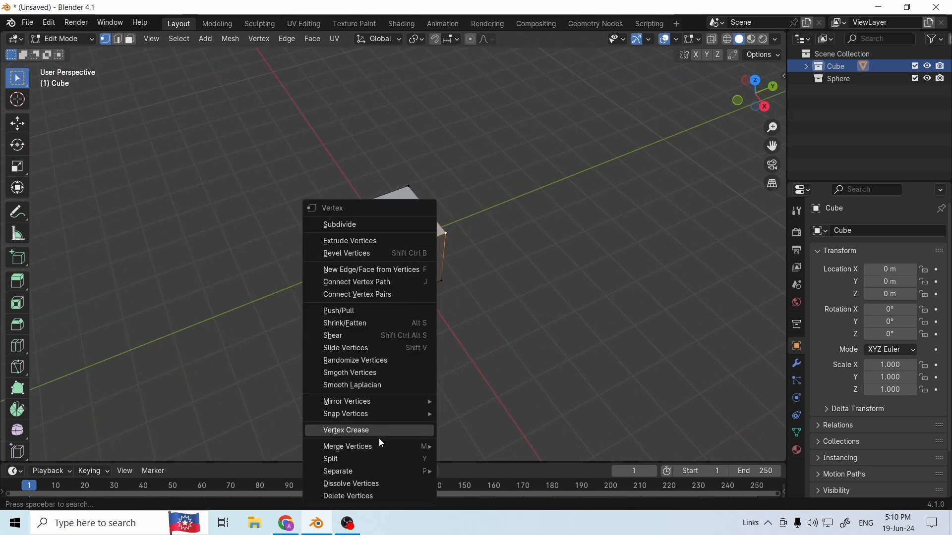
pyautogui.moveTo(380, 448)
pyautogui.click(468, 378)
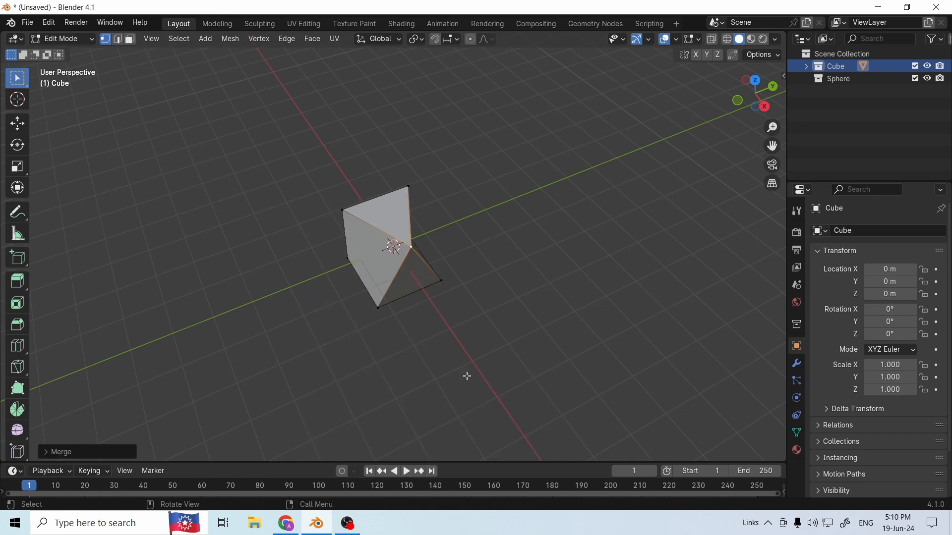
# Merge the two lower vertices on the +X side at their center to complete the triangular wedge.
pyautogui.click(443, 280)
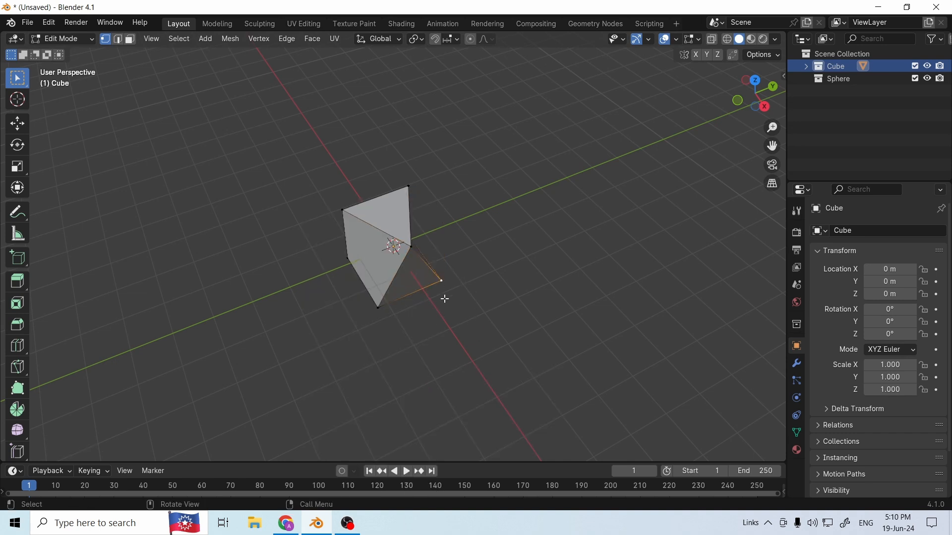
pyautogui.keyDown('shift'); pyautogui.click(379, 308); pyautogui.keyUp('shift')
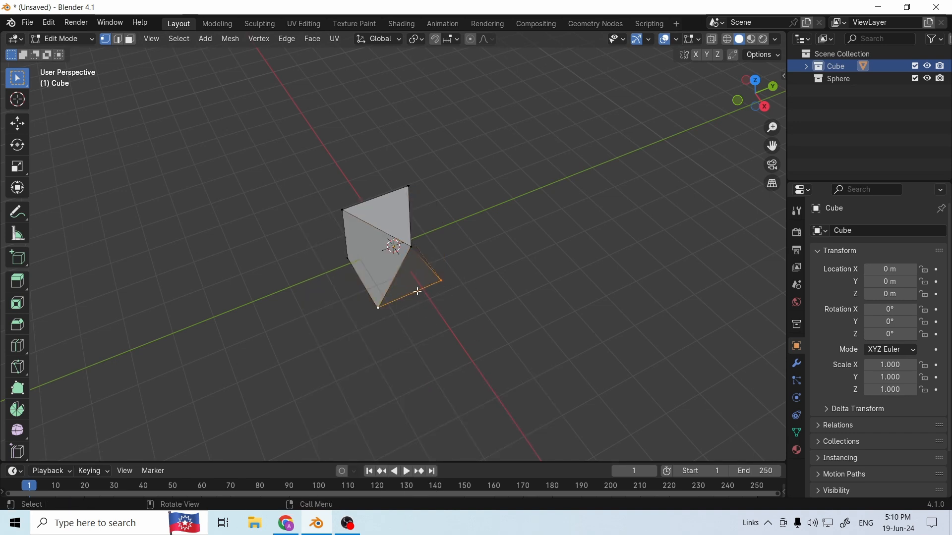
pyautogui.hotkey('ctrl', 'v')
pyautogui.moveTo(418, 295)
pyautogui.click(464, 290)
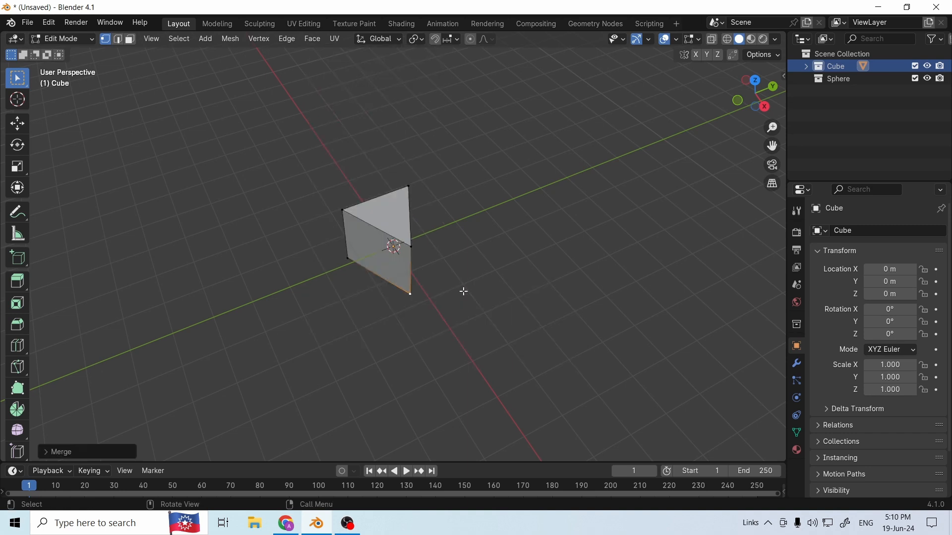
# Select the whole wedge mesh and stretch it lengthwise by scaling along the global X axis.
pyautogui.moveTo(450, 287); pyautogui.dragTo(537, 317, button='middle')
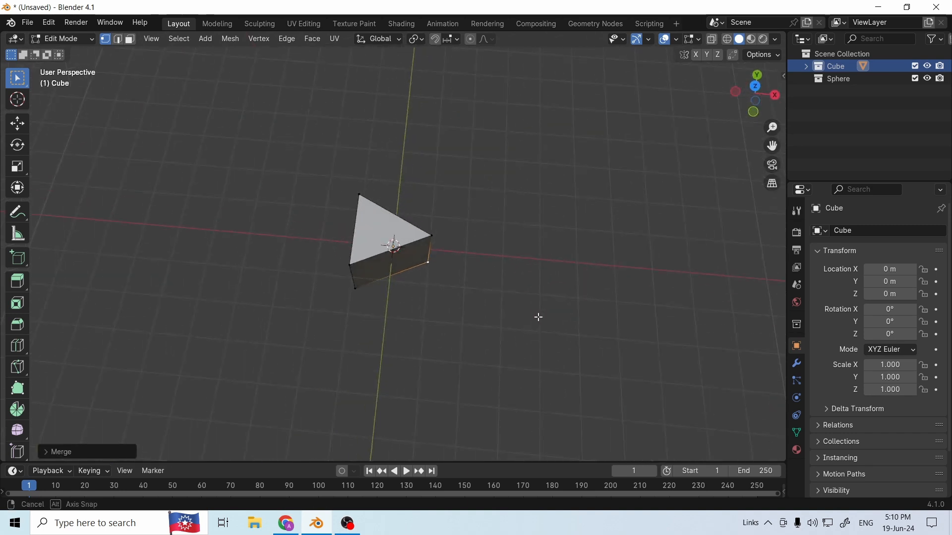
pyautogui.moveTo(324, 168); pyautogui.dragTo(489, 334)
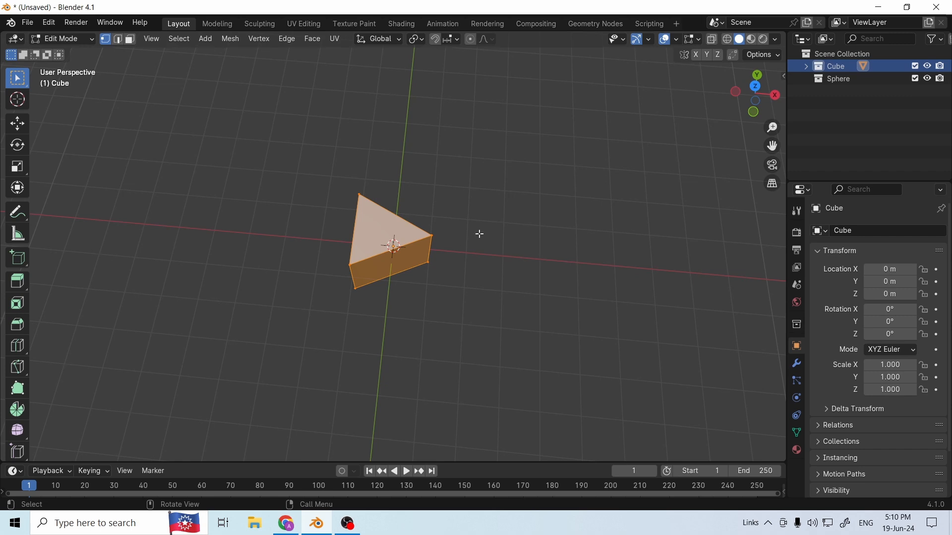
pyautogui.moveTo(244, 161); pyautogui.dragTo(538, 305)
pyautogui.hotkey('alt', 'a')
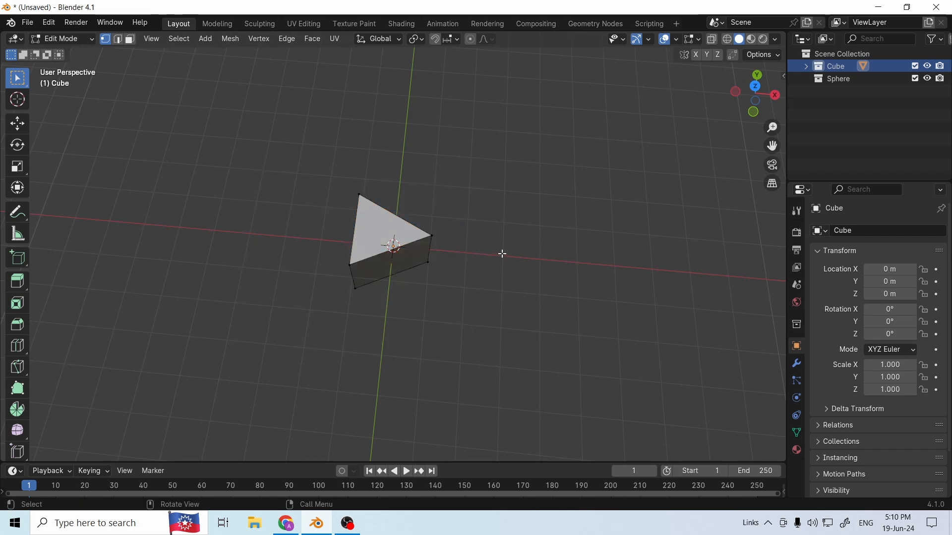
pyautogui.press('a')
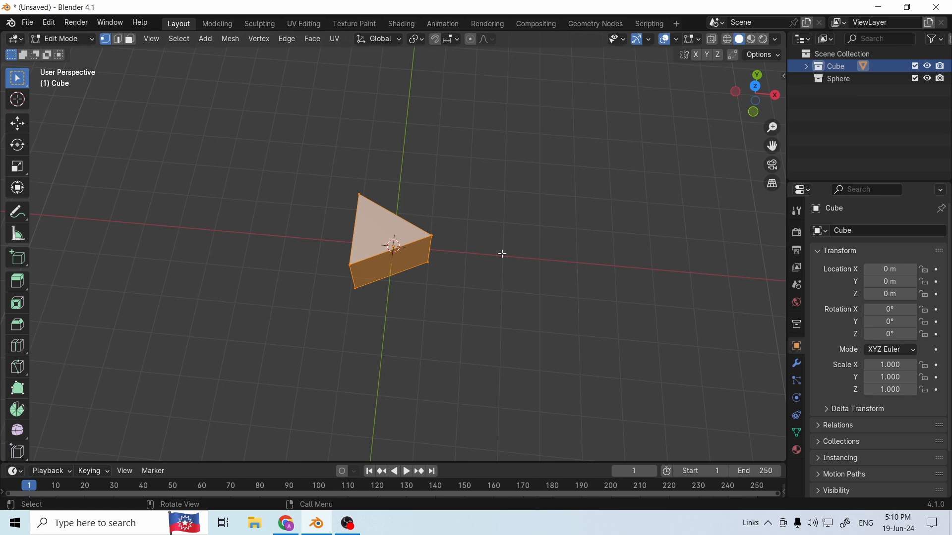
pyautogui.click(491, 249)
pyautogui.moveTo(315, 170); pyautogui.dragTo(470, 338)
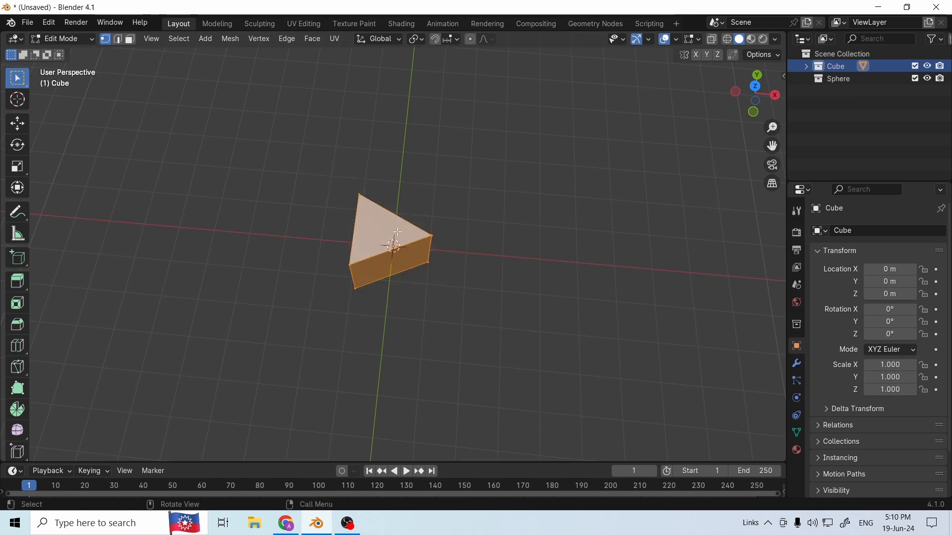
pyautogui.press('s')
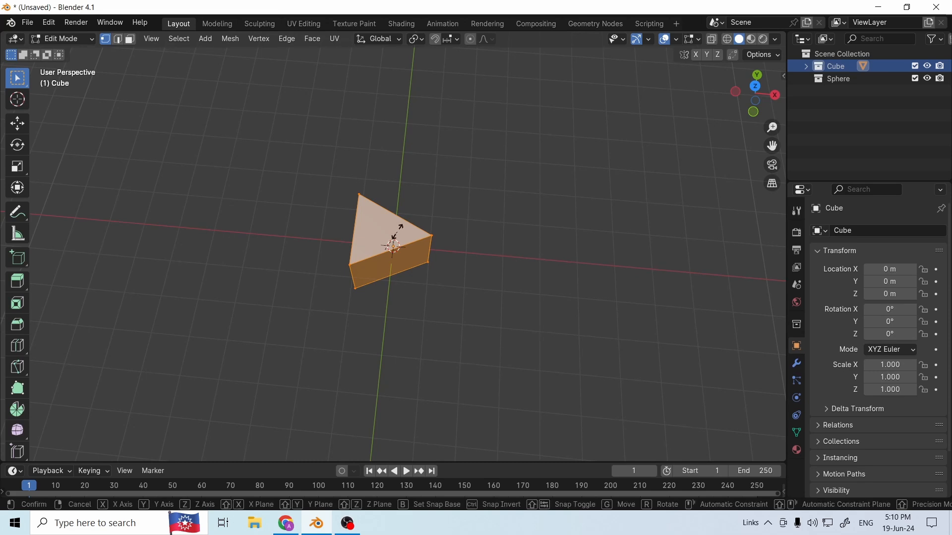
pyautogui.press('x')
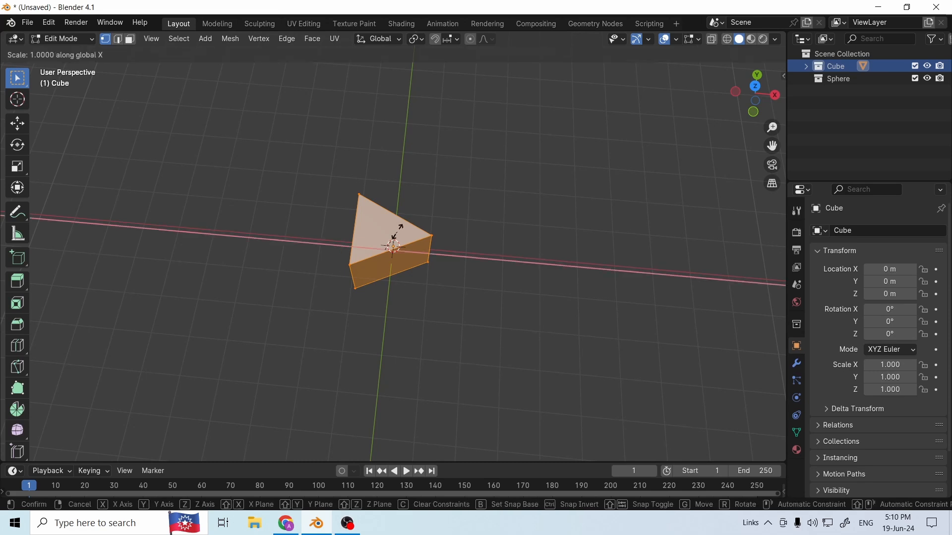
pyautogui.click(425, 238)
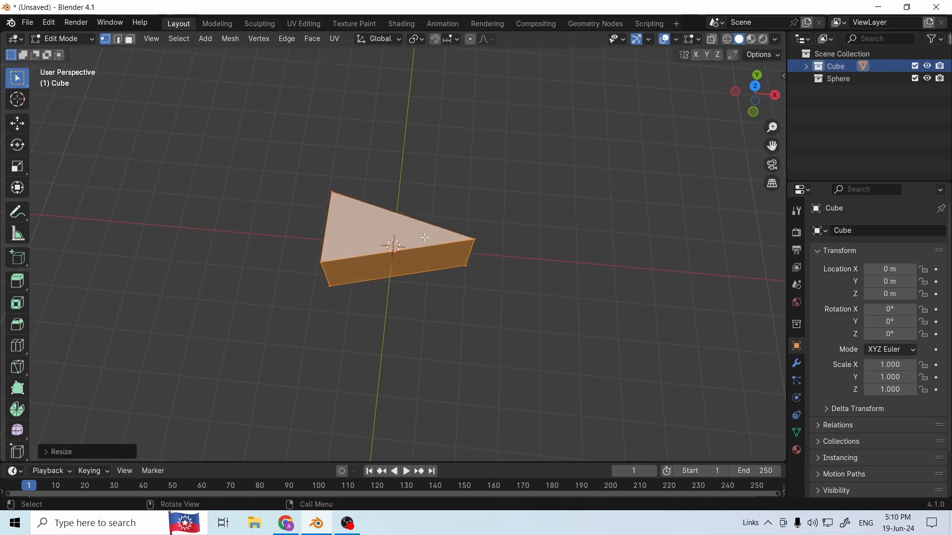
# Widen the whole wedge mesh by scaling it along the global Y axis, and deselect it.
pyautogui.click(412, 192)
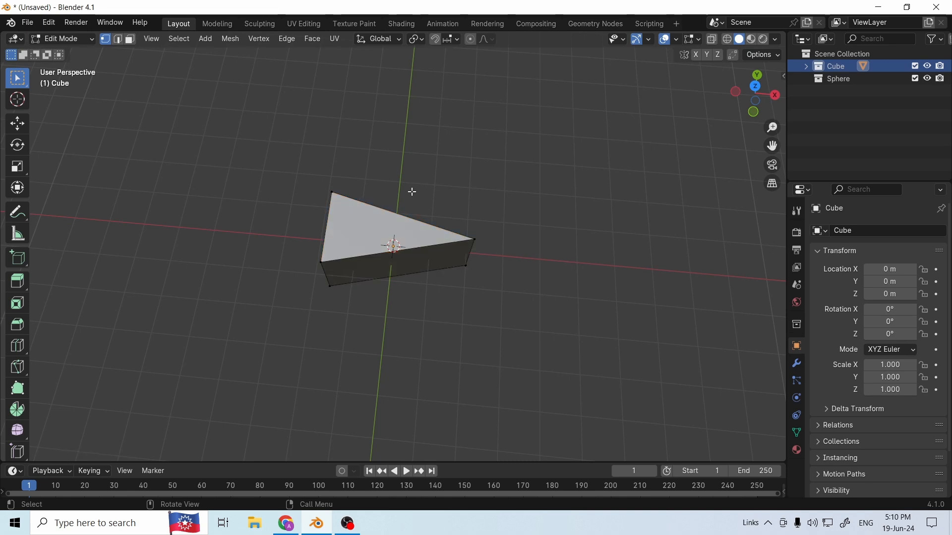
pyautogui.moveTo(299, 162); pyautogui.dragTo(508, 329)
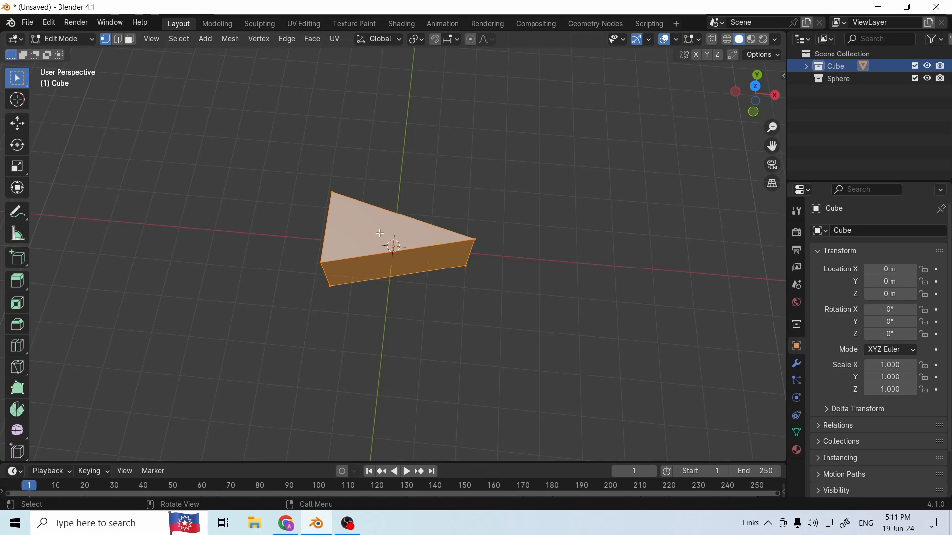
pyautogui.press('s')
pyautogui.press('y')
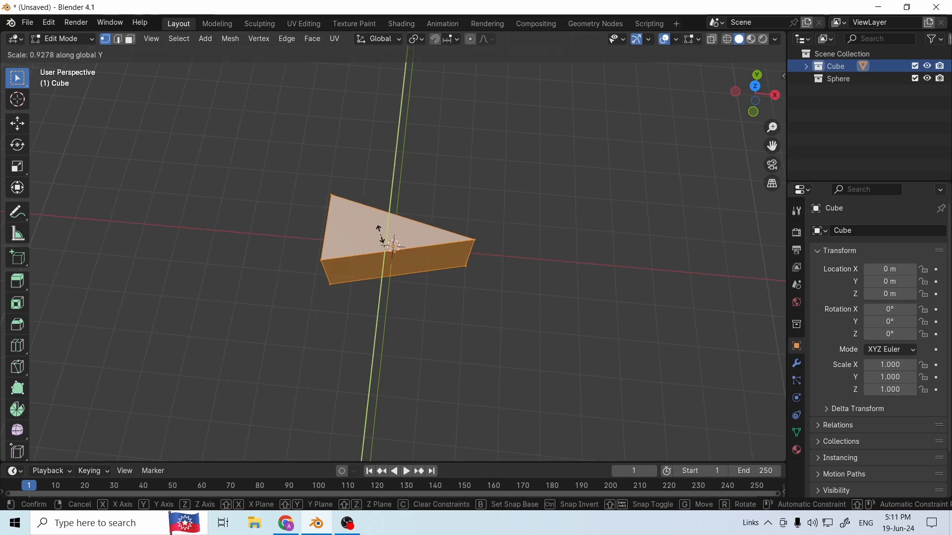
pyautogui.click(380, 227)
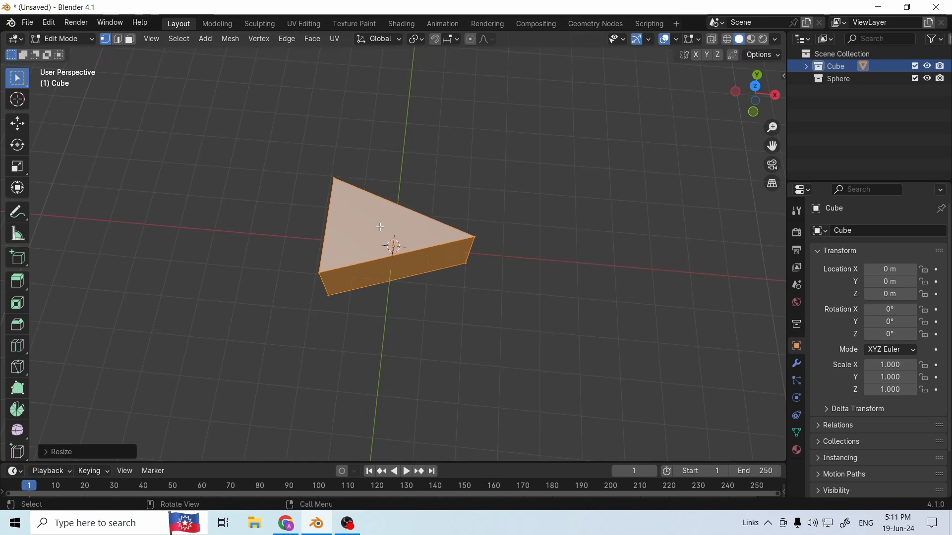
pyautogui.click(526, 254)
# Make the Sphere collection active and return to Object Mode.
pyautogui.moveTo(538, 307); pyautogui.dragTo(565, 278, button='middle')
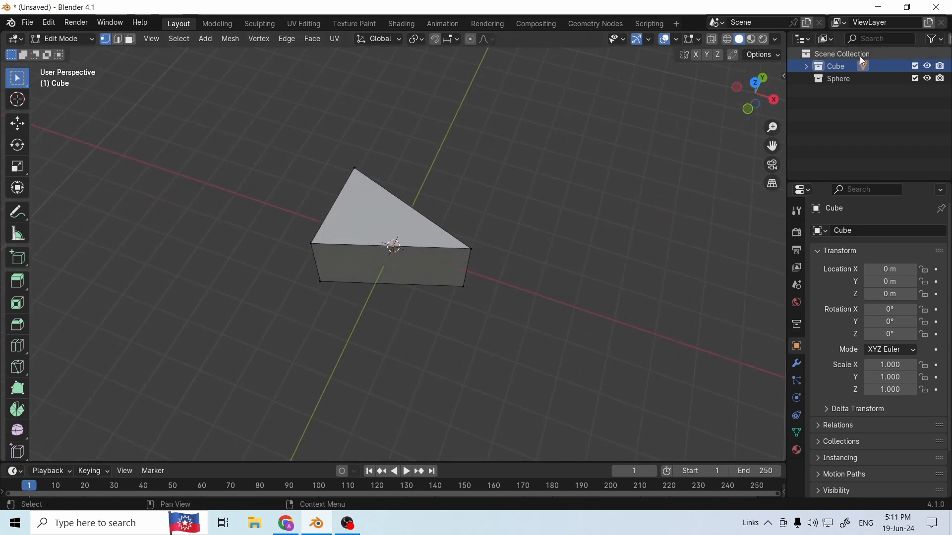
pyautogui.click(836, 81)
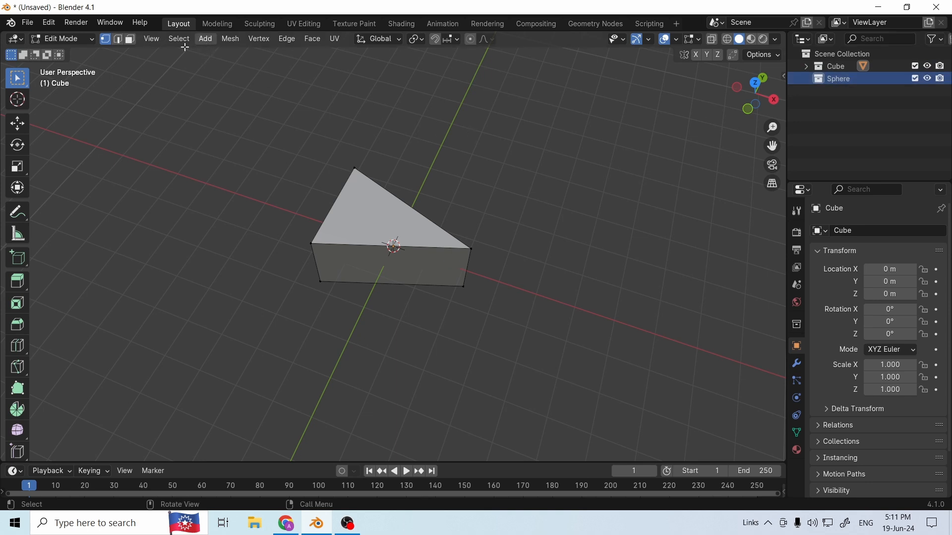
pyautogui.click(91, 38)
pyautogui.click(97, 51)
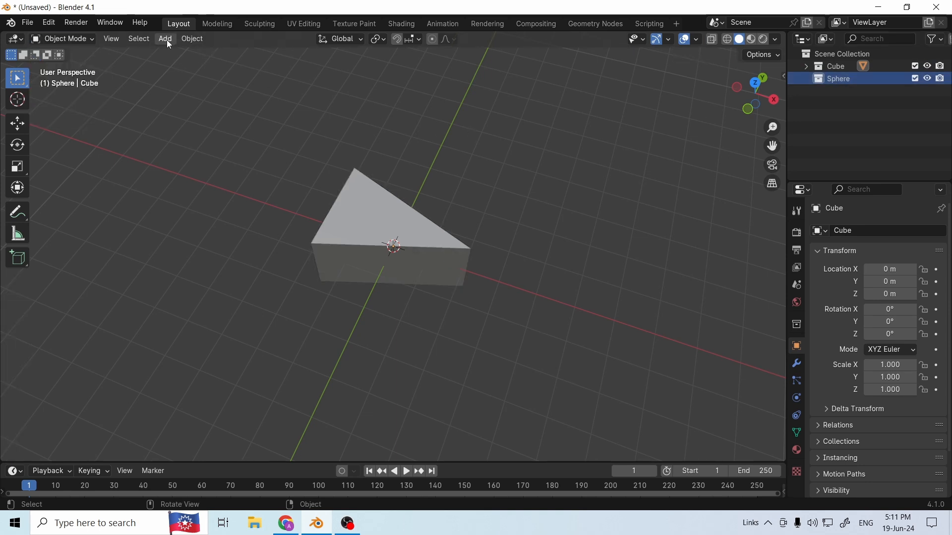
# Add a UV sphere to the Sphere collection and scale it down uniformly to about 0.77.
pyautogui.click(166, 39)
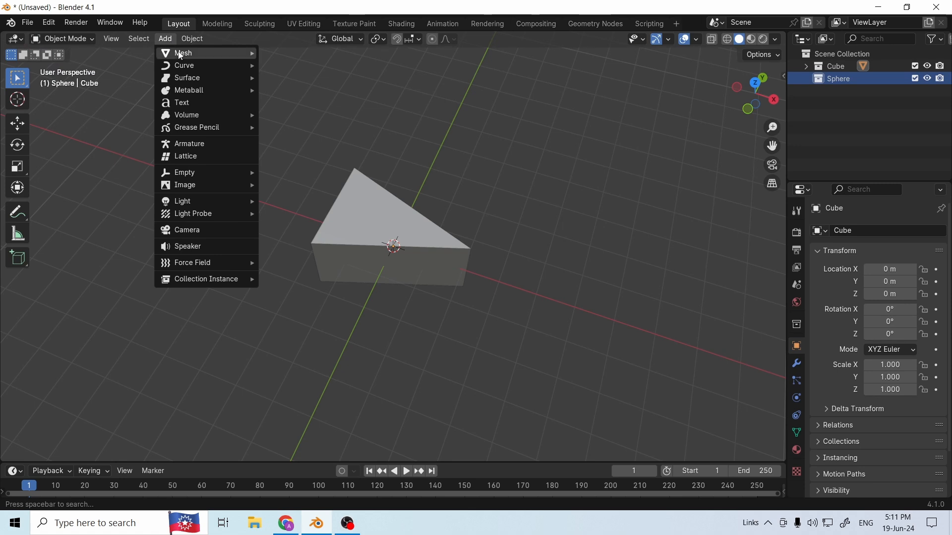
pyautogui.moveTo(181, 56)
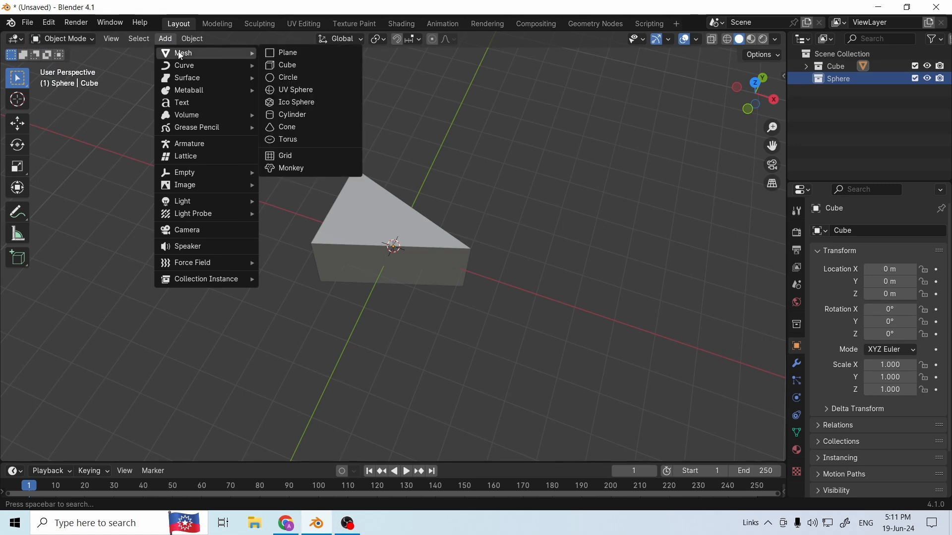
pyautogui.click(300, 90)
pyautogui.moveTo(578, 215); pyautogui.dragTo(514, 162, button='middle')
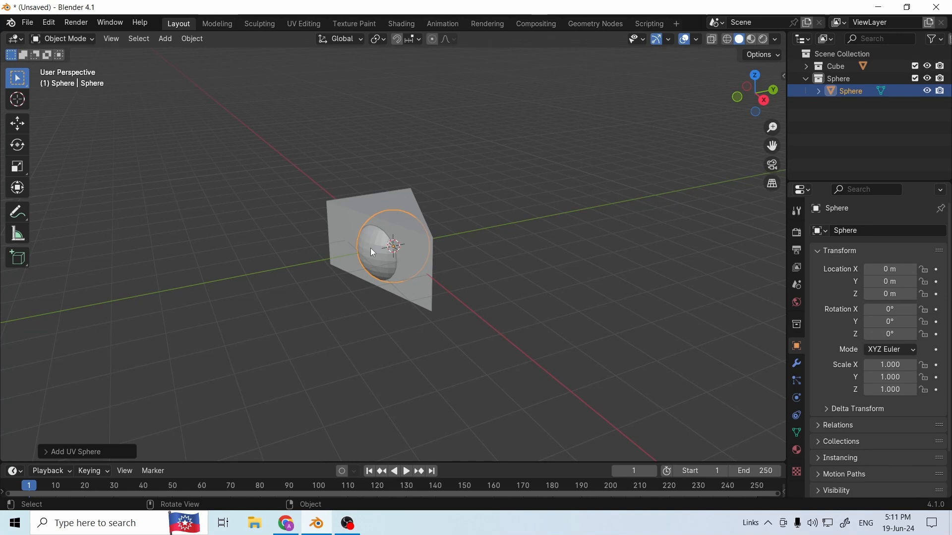
pyautogui.moveTo(480, 247); pyautogui.dragTo(391, 253, button='middle')
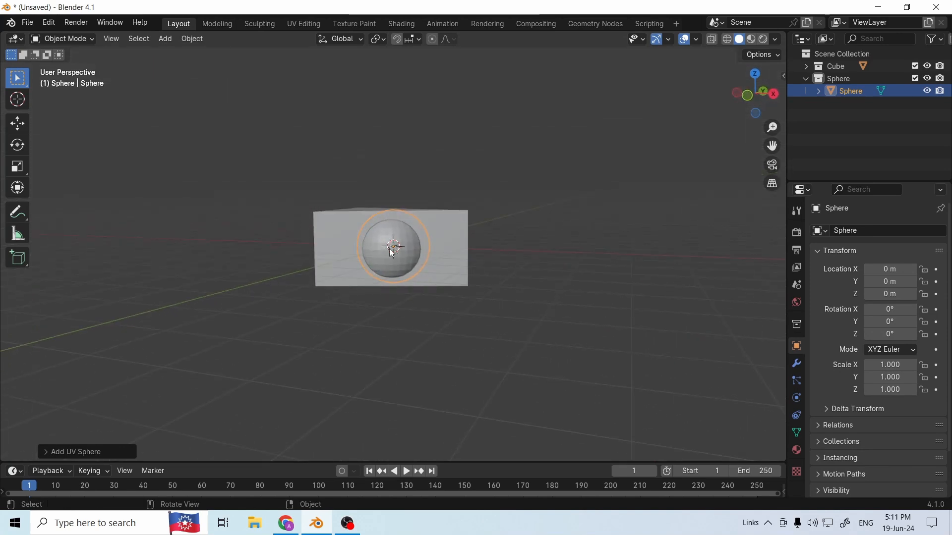
pyautogui.press('s')
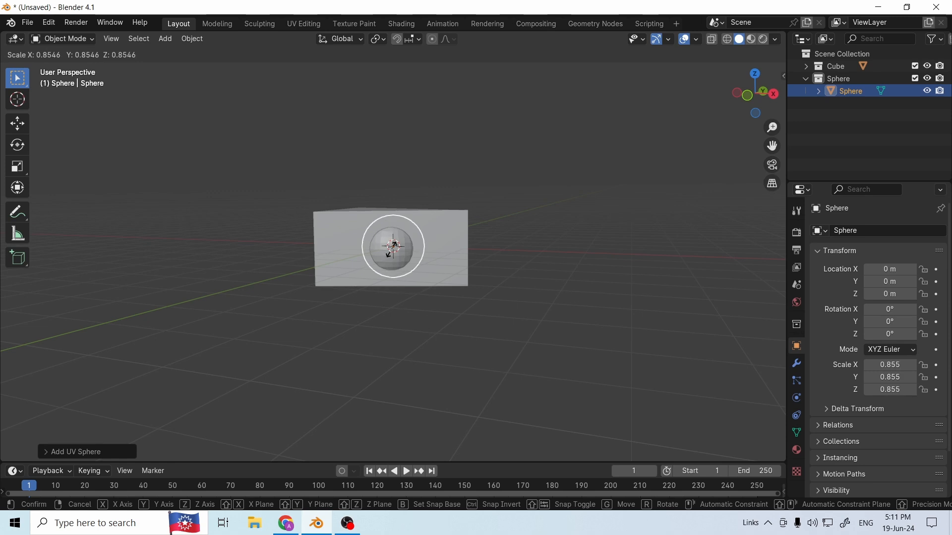
pyautogui.click(395, 254)
# Move the sphere about 0.24 m toward -Y so it protrudes from the wedge's long side face, and shrink it to about 0.63 scale.
pyautogui.moveTo(410, 258); pyautogui.dragTo(372, 259, button='middle')
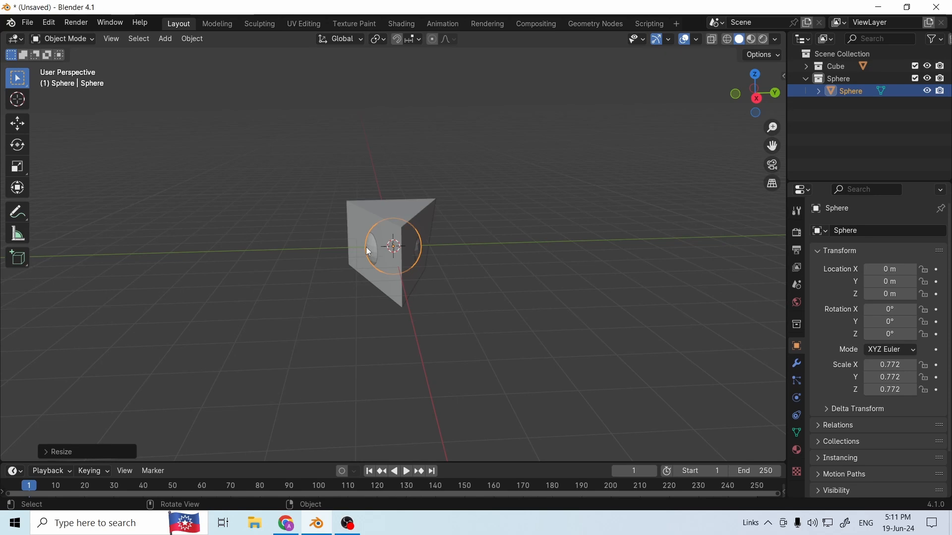
pyautogui.press('g')
pyautogui.click(359, 252)
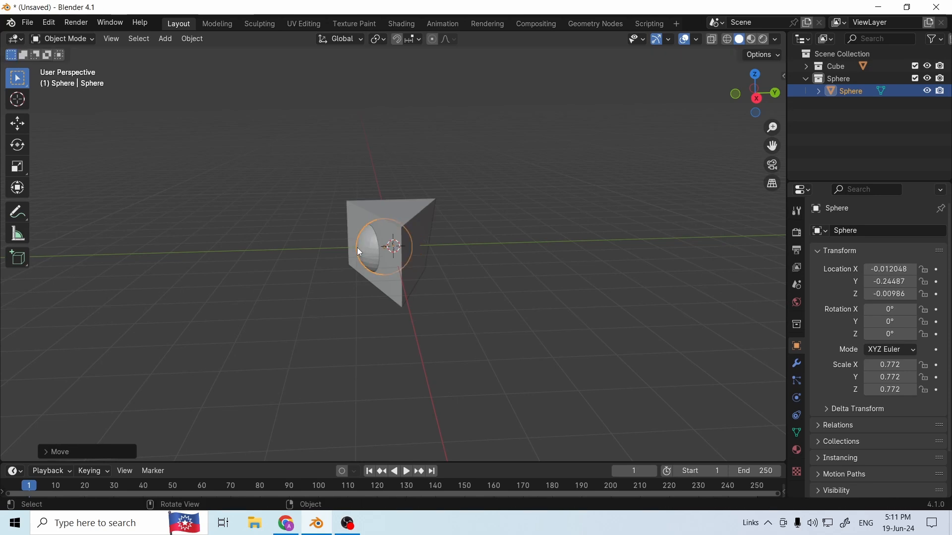
pyautogui.moveTo(388, 299); pyautogui.dragTo(489, 282, button='middle')
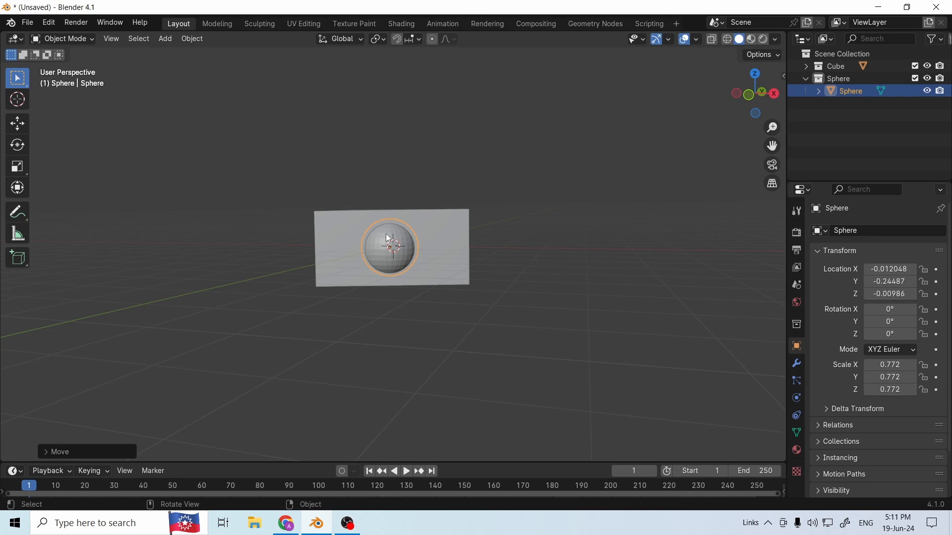
pyautogui.press('s')
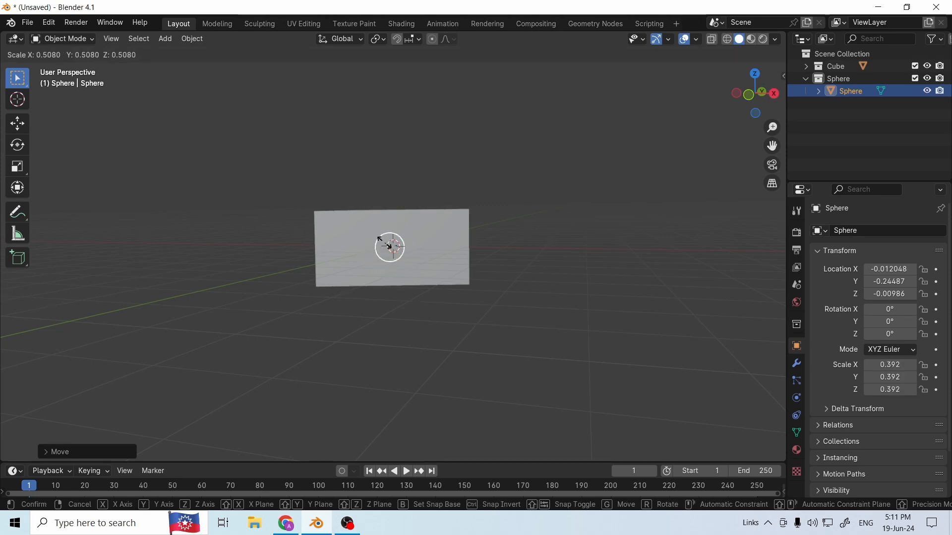
pyautogui.click(387, 251)
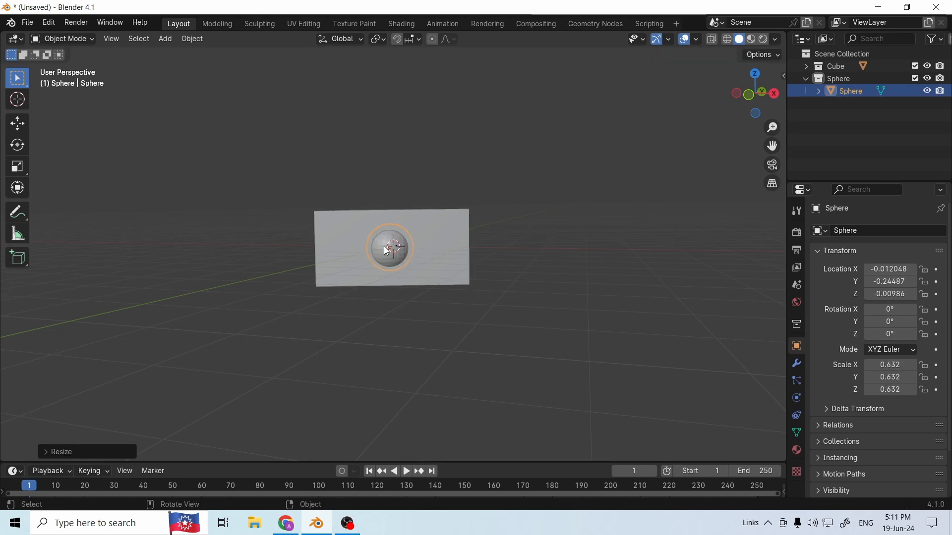
# Duplicate the sphere onto the wedge's vertical edge at the -X, -Y corner and scale the copy to about 0.345.
pyautogui.hotkey('shift', 'd')
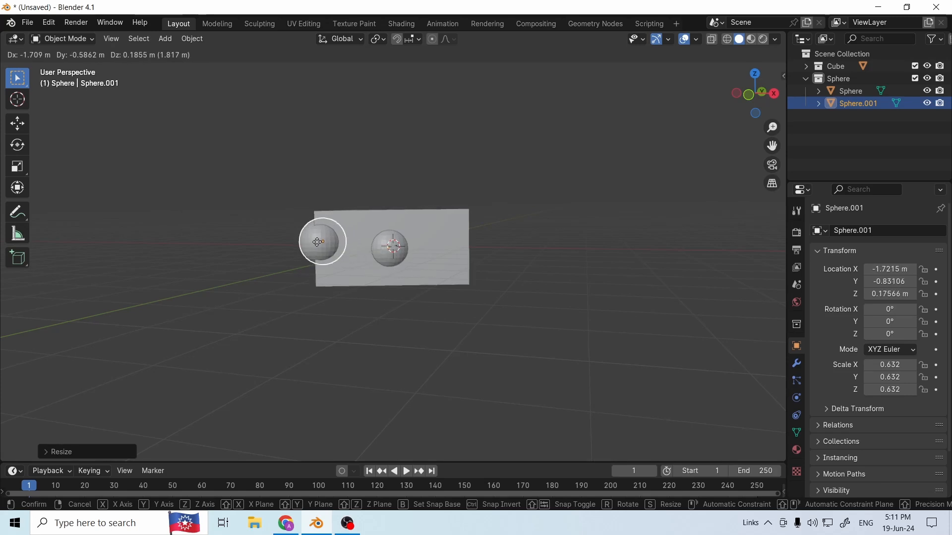
pyautogui.click(318, 245)
pyautogui.moveTo(355, 267); pyautogui.dragTo(475, 248, button='middle')
pyautogui.press('s')
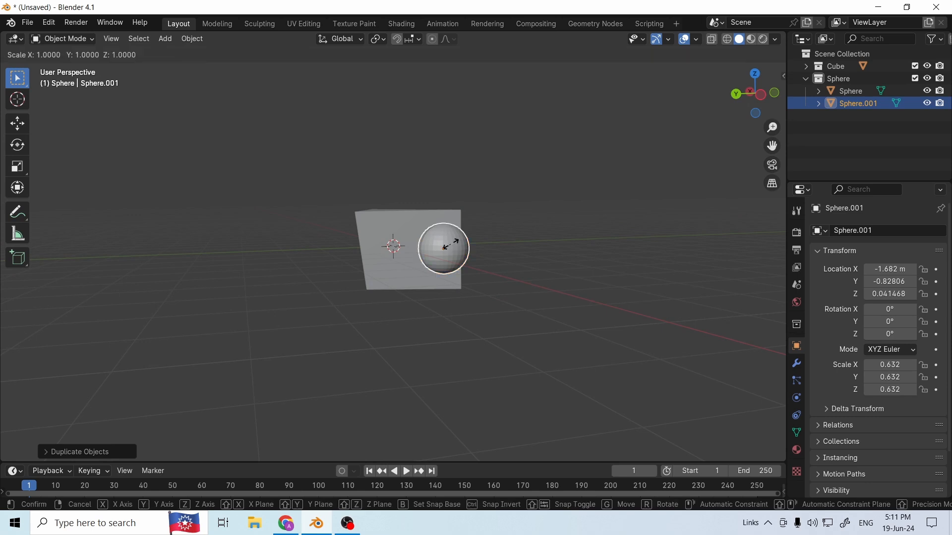
pyautogui.click(447, 246)
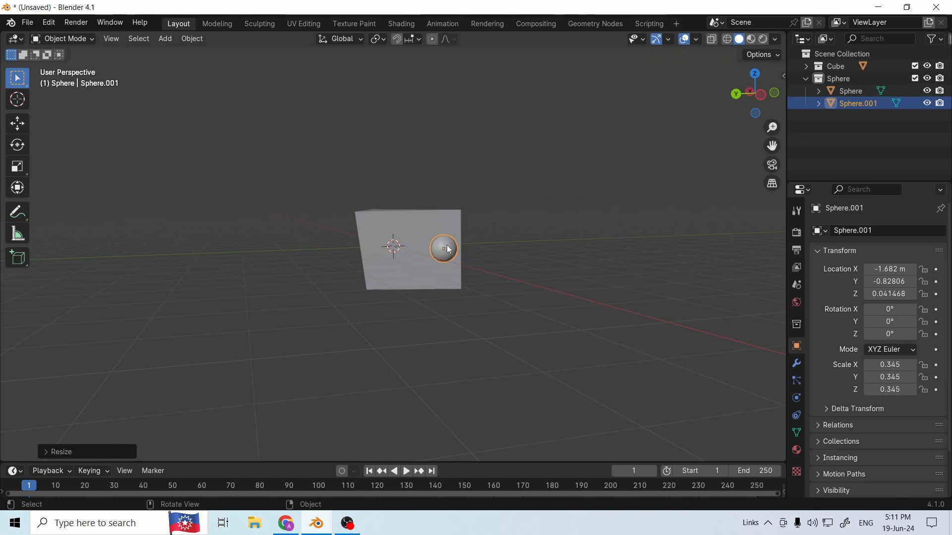
pyautogui.press('g')
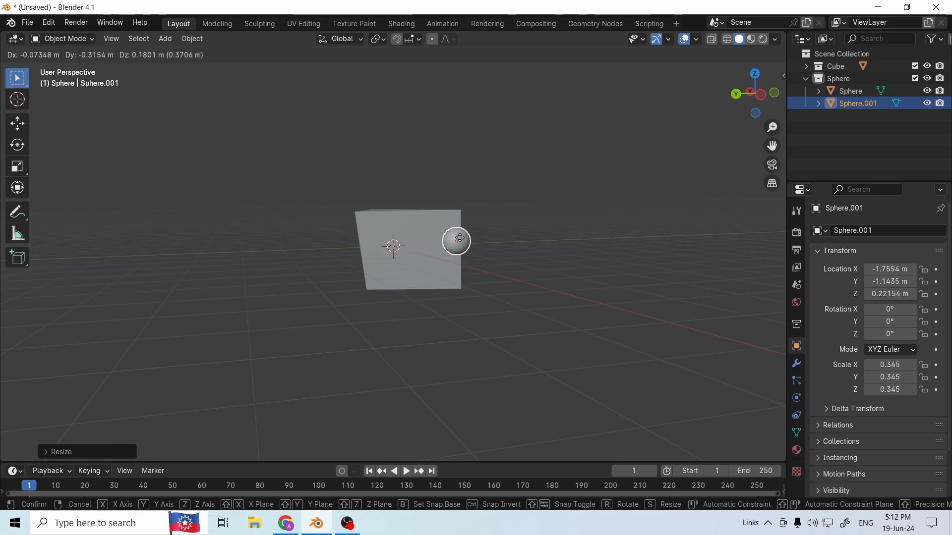
pyautogui.click(459, 238)
# Duplicate the small corner sphere three times, placing copies on the top near the same corner, over the middle and near the pointed tip.
pyautogui.moveTo(460, 238); pyautogui.dragTo(362, 302, button='middle')
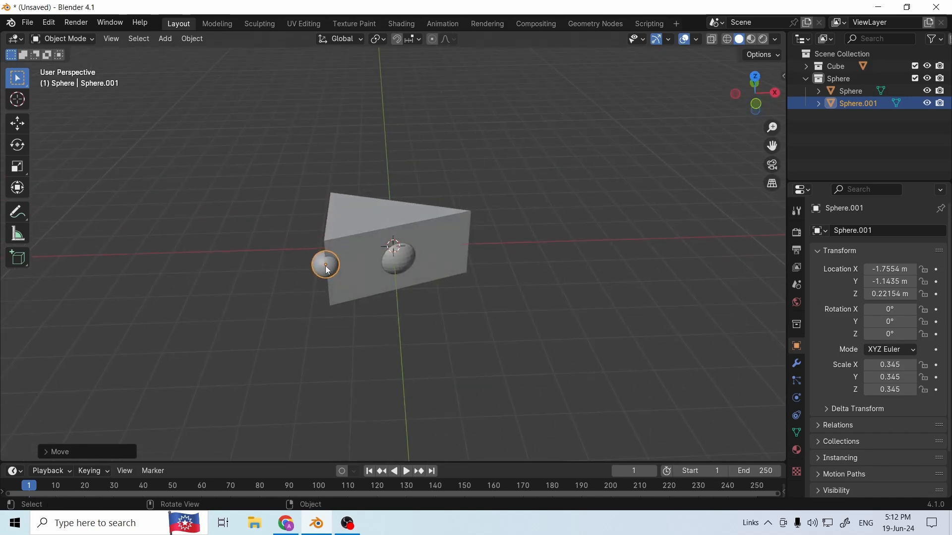
pyautogui.hotkey('shift', 'd')
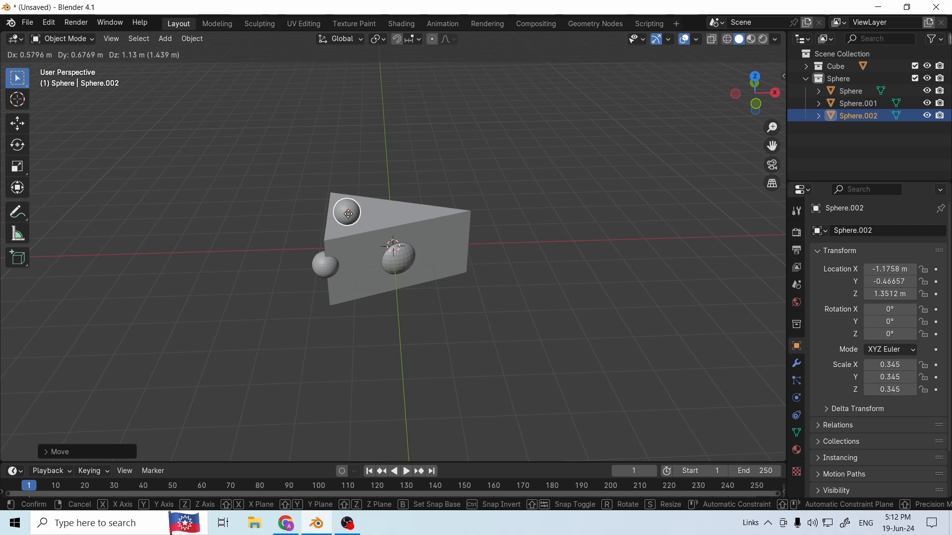
pyautogui.click(354, 237)
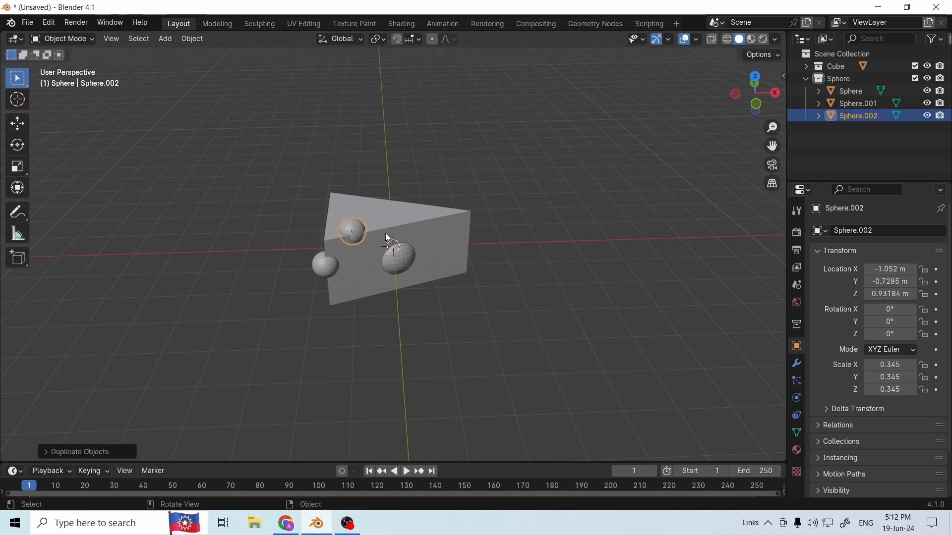
pyautogui.moveTo(386, 233); pyautogui.dragTo(347, 244, button='middle')
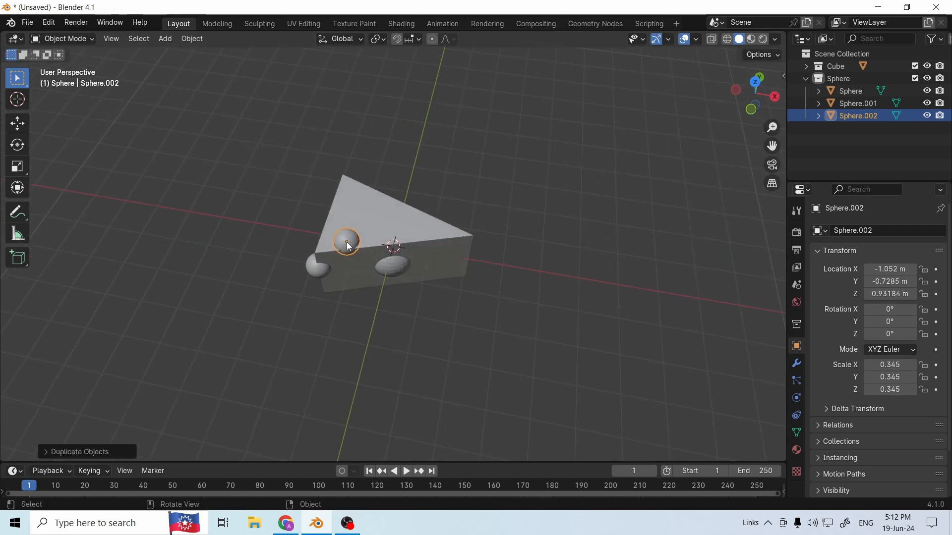
pyautogui.hotkey('shift', 'd')
pyautogui.click(395, 221)
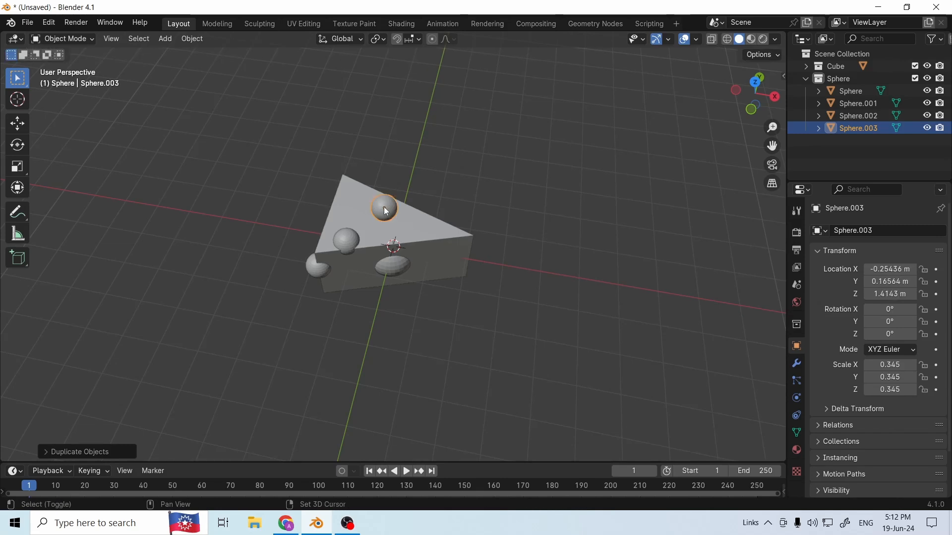
pyautogui.hotkey('shift', 'd')
pyautogui.click(454, 239)
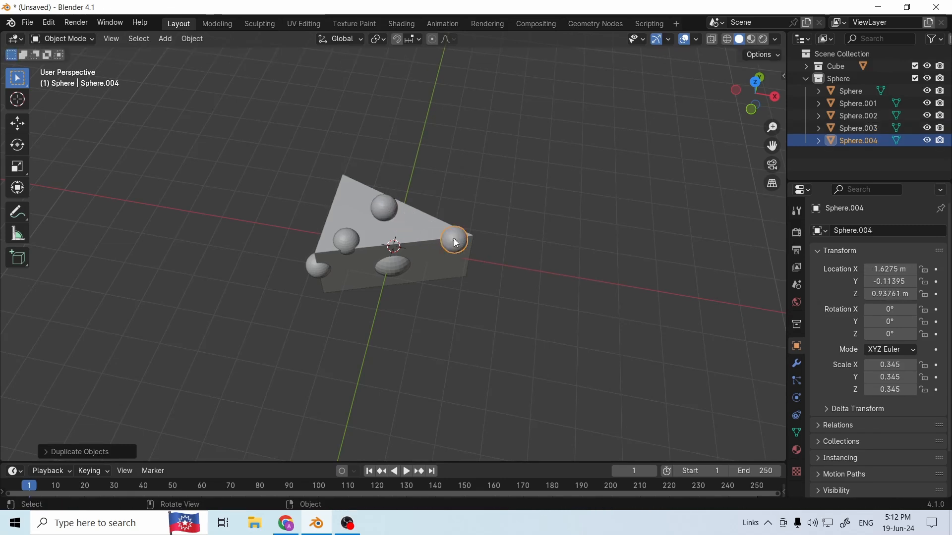
# Lower the sphere floating above the middle of the wedge to about Z 0.96 m so it sinks partly into the top face.
pyautogui.moveTo(453, 239); pyautogui.dragTo(566, 214, button='middle')
pyautogui.moveTo(498, 223); pyautogui.dragTo(325, 229, button='middle')
pyautogui.click(403, 194)
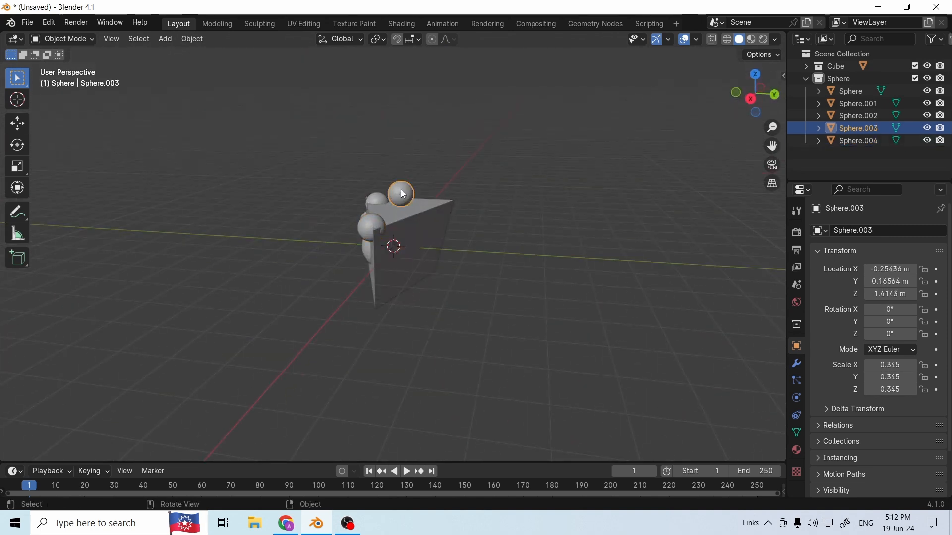
pyautogui.press('g')
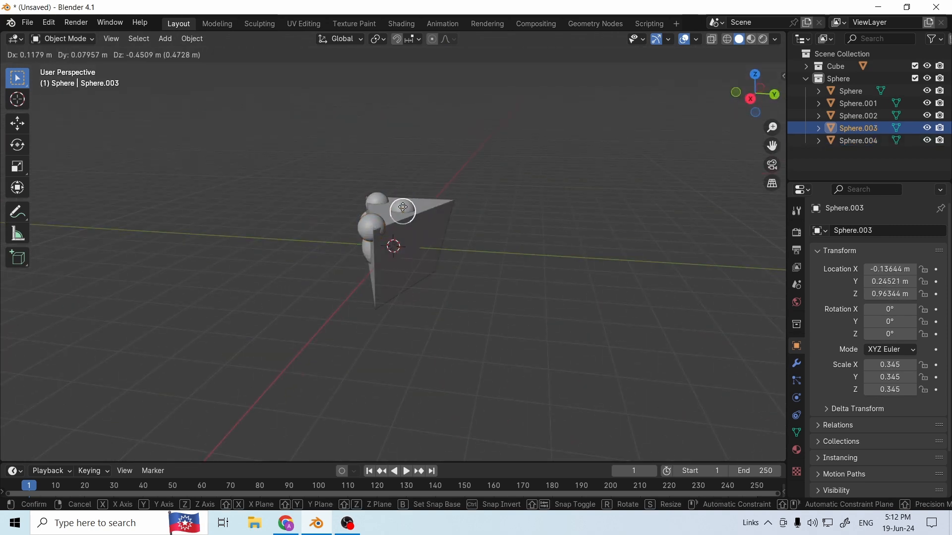
pyautogui.click(404, 211)
# Select the wedge, enter Edit Mode and move its misplaced lower rear vertex about 0.6 m toward -X, under the upper corner.
pyautogui.moveTo(476, 255); pyautogui.dragTo(536, 331, button='middle')
pyautogui.moveTo(545, 296); pyautogui.dragTo(480, 347, button='middle')
pyautogui.click(459, 290)
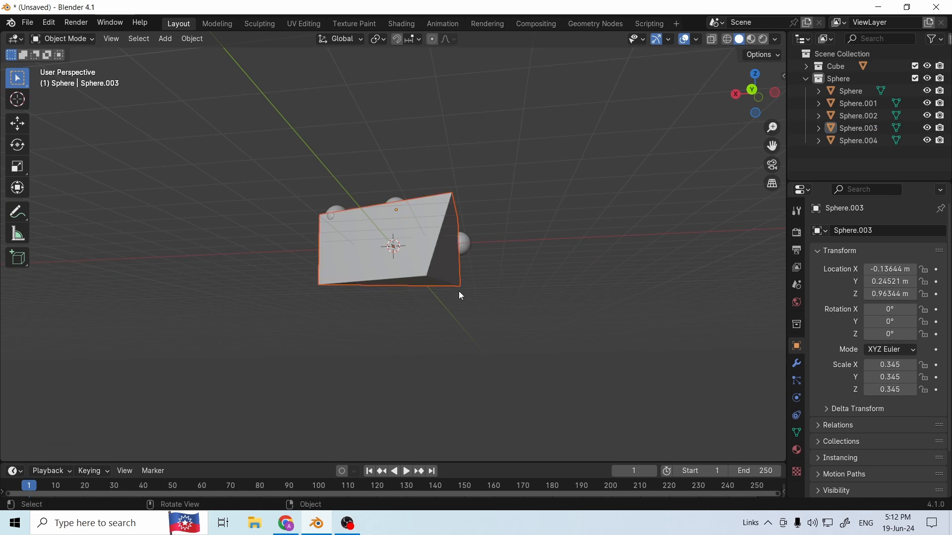
pyautogui.click(89, 39)
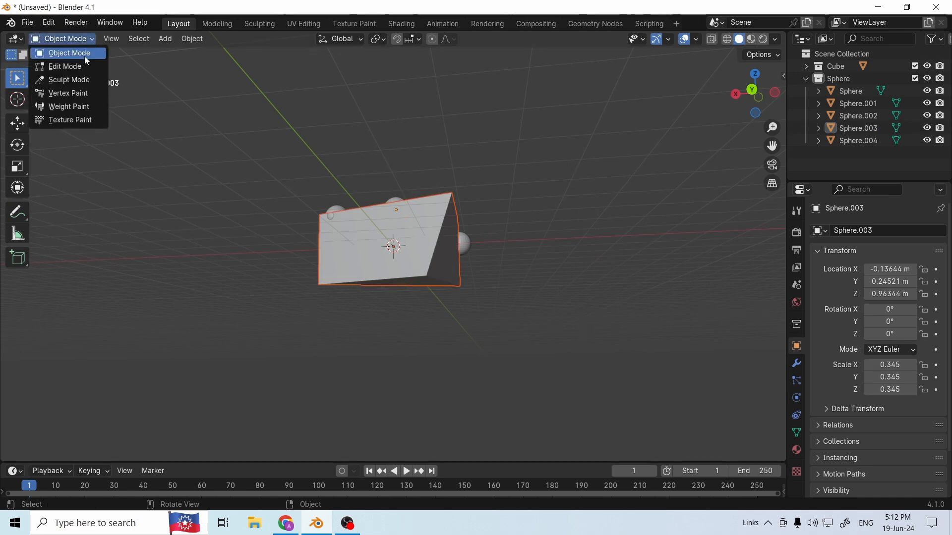
pyautogui.click(54, 65)
pyautogui.click(430, 277)
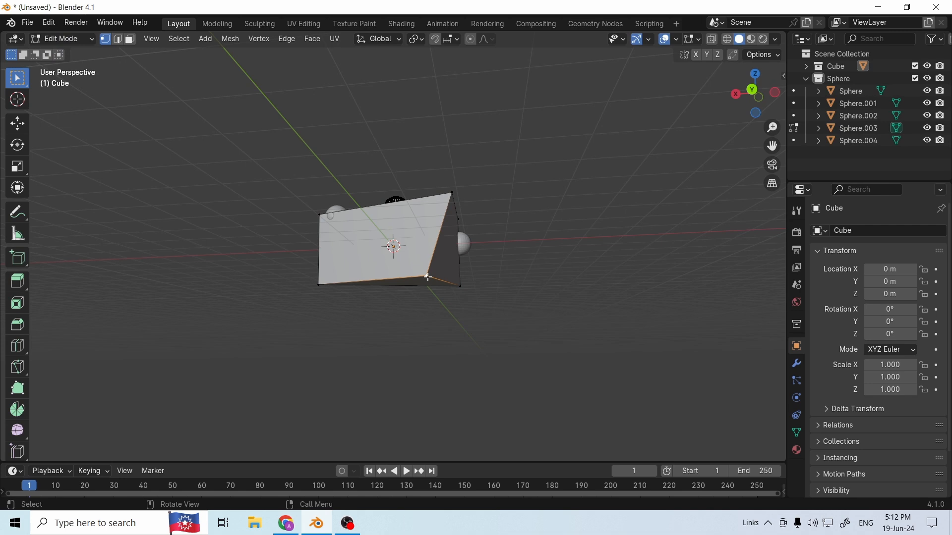
pyautogui.press('g')
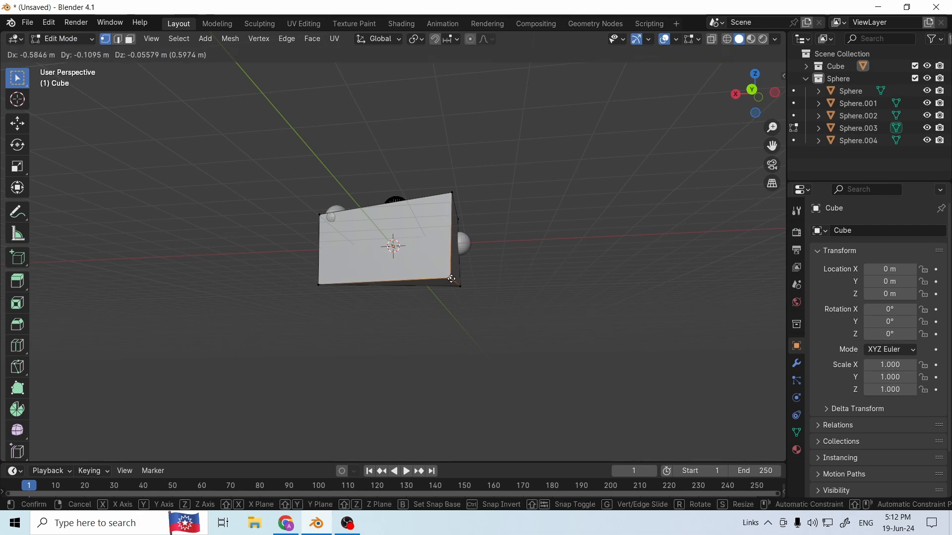
pyautogui.click(454, 281)
# Move the same lower vertex about 0.57 m toward +Y to make the wedge's rear corner edge vertical, and deselect it.
pyautogui.moveTo(452, 278); pyautogui.dragTo(499, 325, button='middle')
pyautogui.moveTo(412, 314); pyautogui.dragTo(365, 307, button='middle')
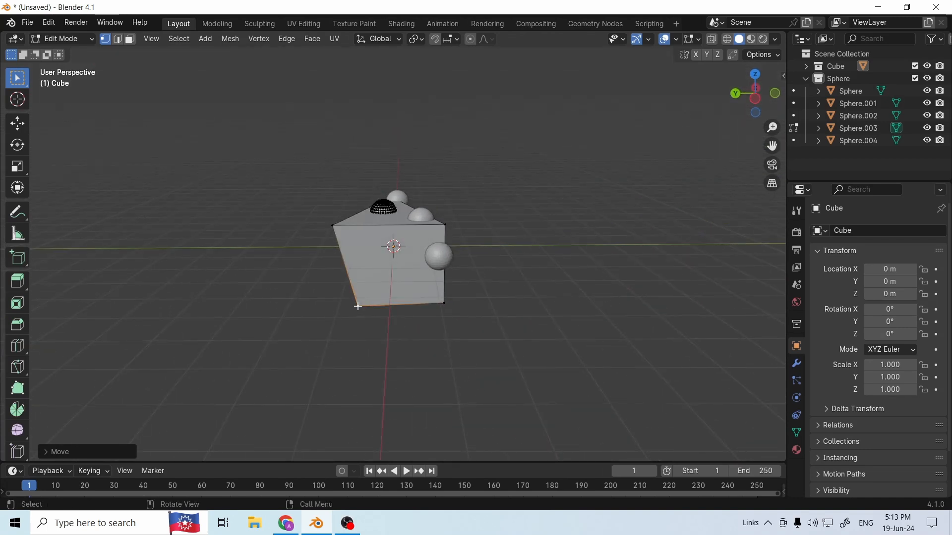
pyautogui.press('g')
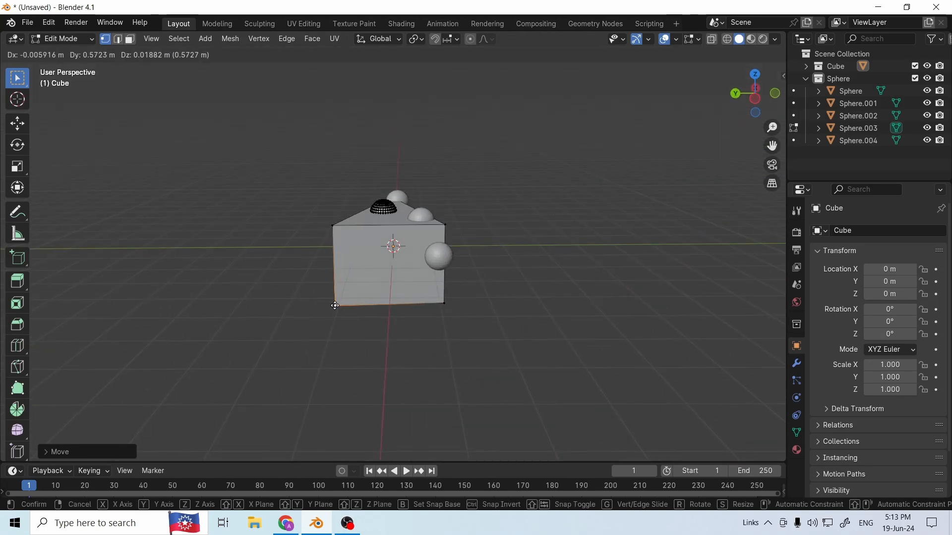
pyautogui.click(334, 304)
pyautogui.moveTo(433, 346)
pyautogui.mouseDown(button='middle')
pyautogui.moveTo(510, 357)
pyautogui.moveTo(468, 363)
pyautogui.moveTo(612, 330)
pyautogui.moveTo(431, 352)
pyautogui.mouseUp(button='middle')
pyautogui.click(431, 351)
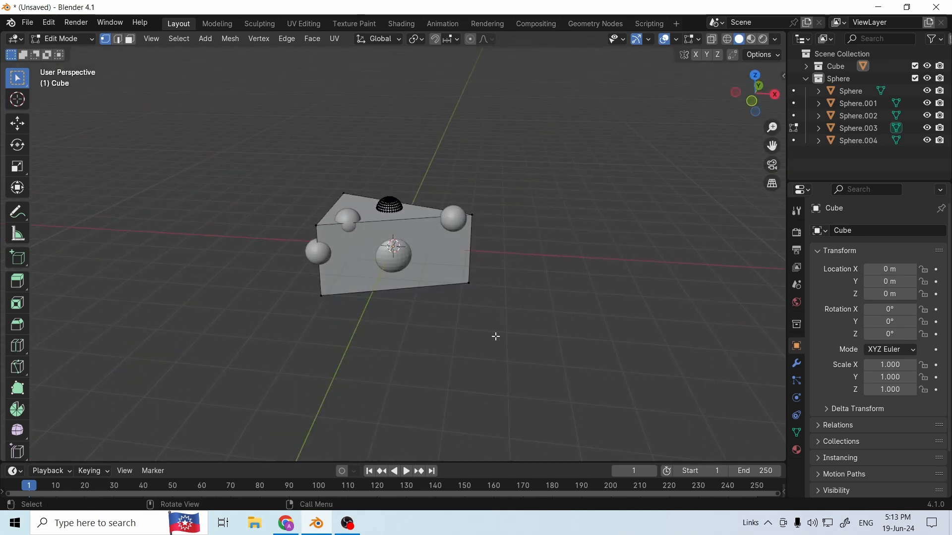
# Collapse the Sphere collection's contents and make the Scene Collection active.
pyautogui.click(833, 66)
pyautogui.click(806, 79)
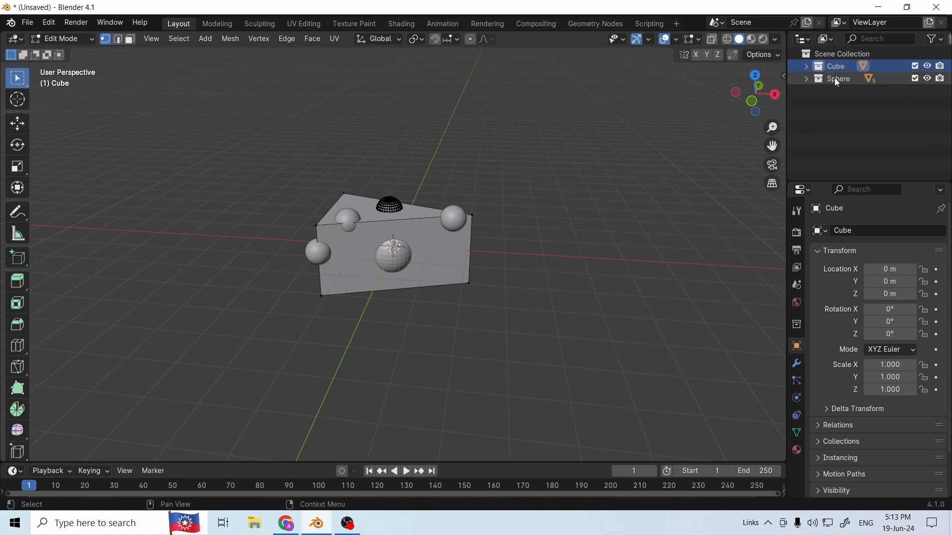
pyautogui.click(835, 78)
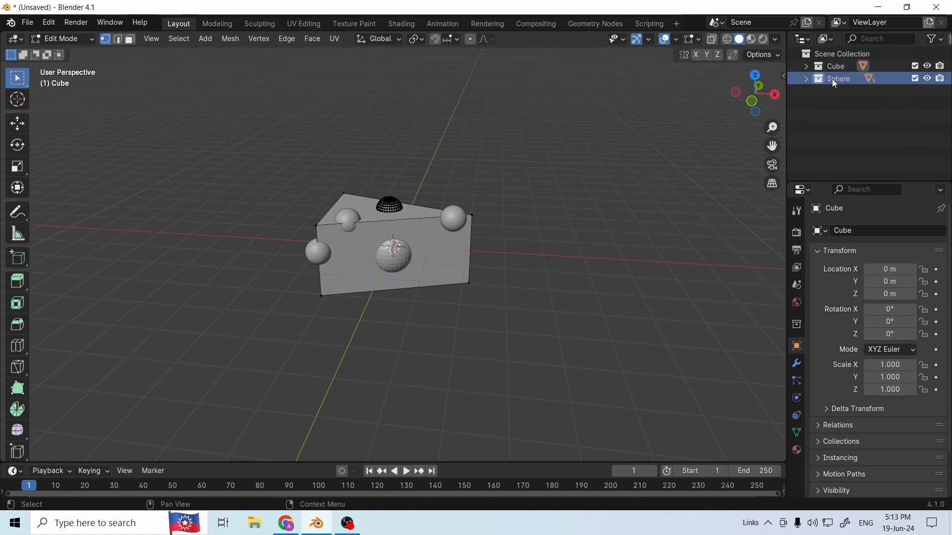
pyautogui.click(845, 53)
pyautogui.click(829, 79)
pyautogui.click(856, 52)
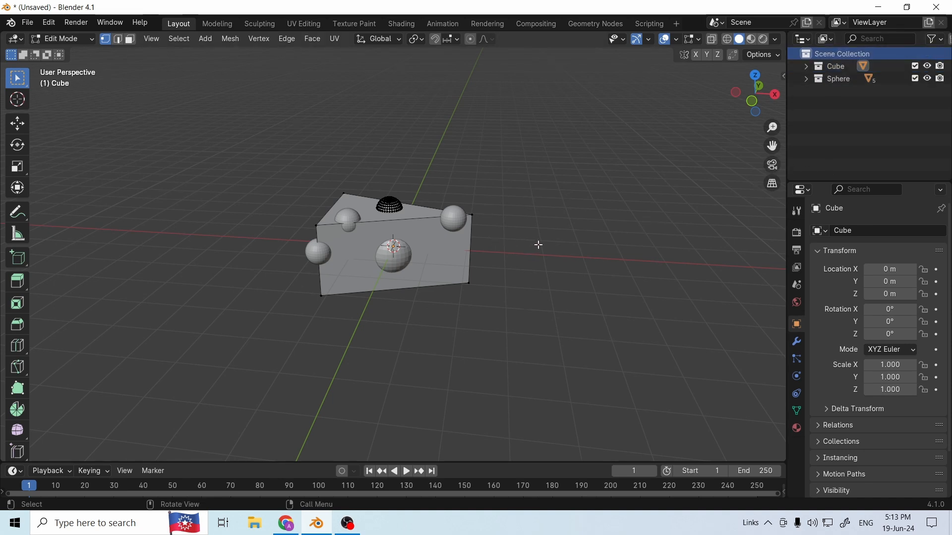
# Return to Object Mode and open the modifier settings of the wedge.
pyautogui.click(87, 40)
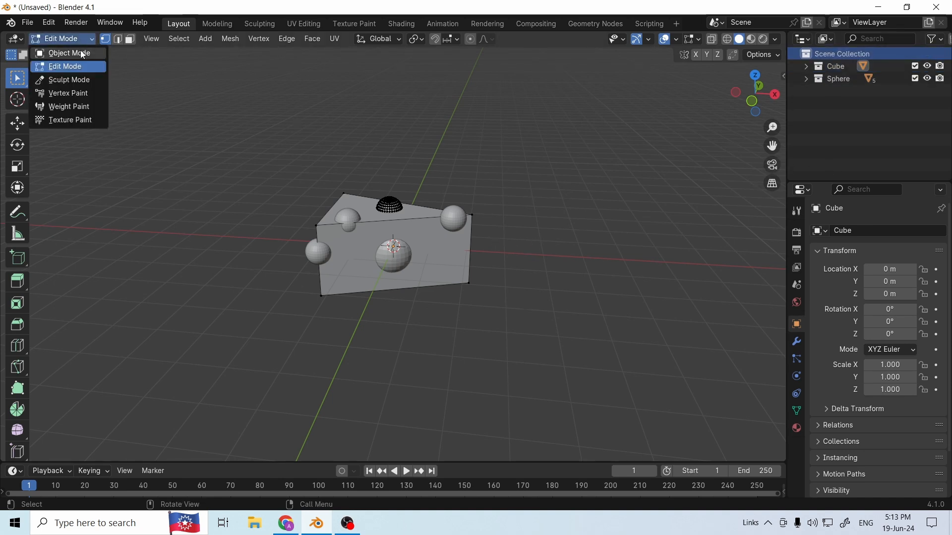
pyautogui.click(81, 53)
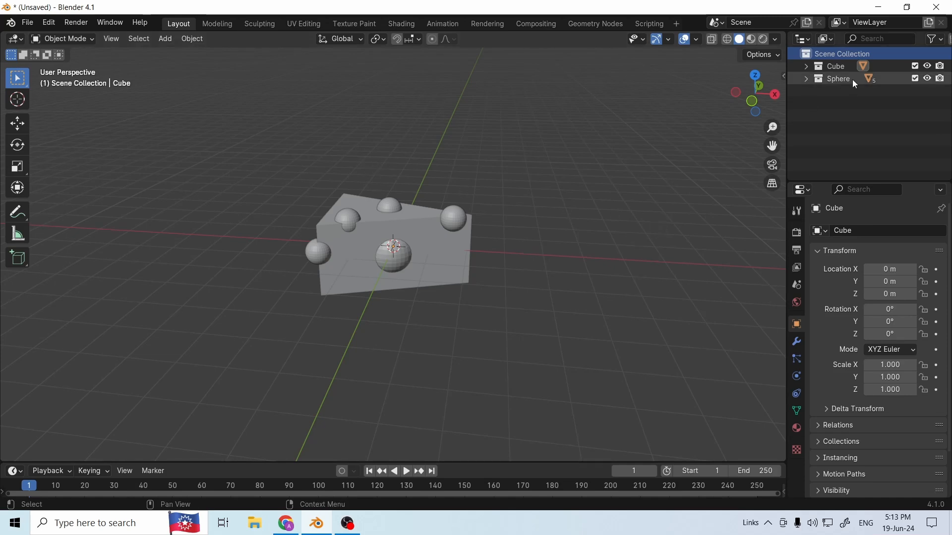
pyautogui.click(798, 344)
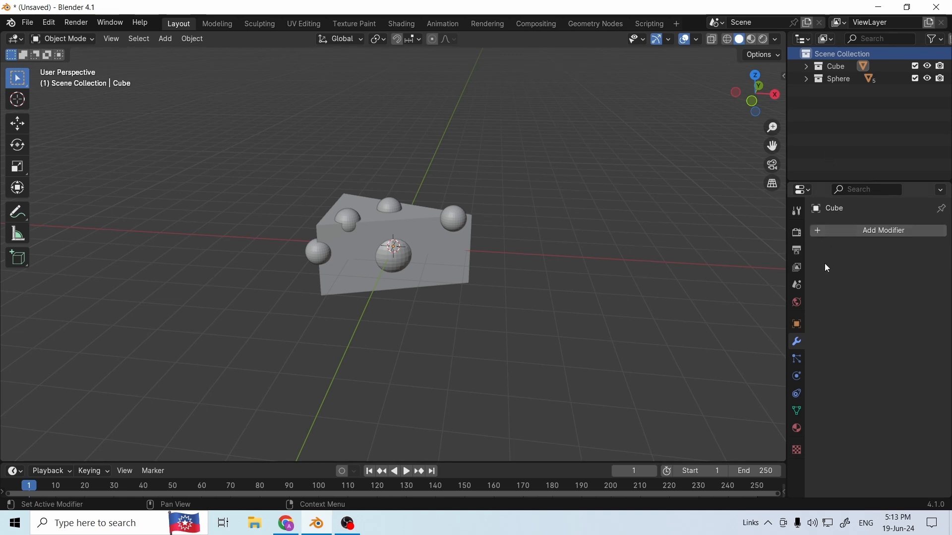
# Add a Boolean Difference modifier to the wedge, with the operand type set to Collection and the Sphere collection as the cutter.
pyautogui.click(817, 233)
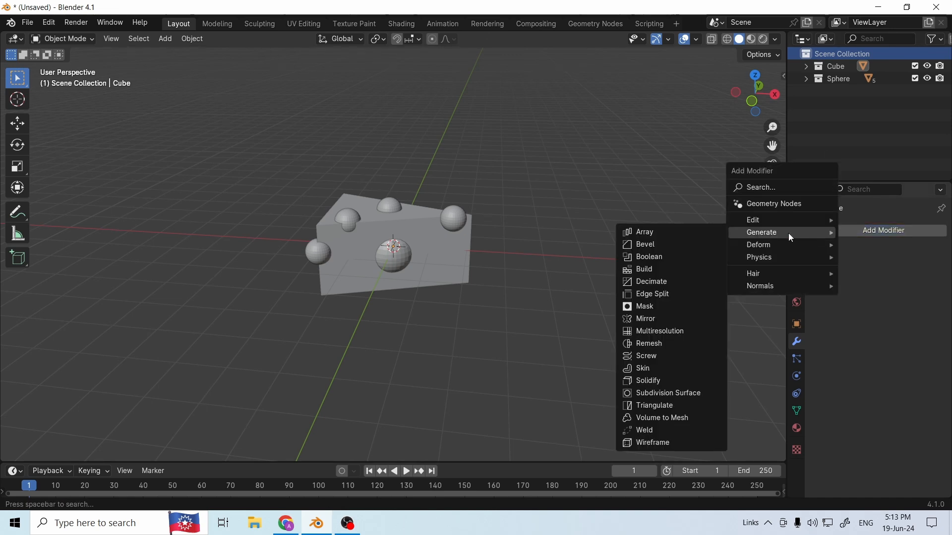
pyautogui.click(666, 259)
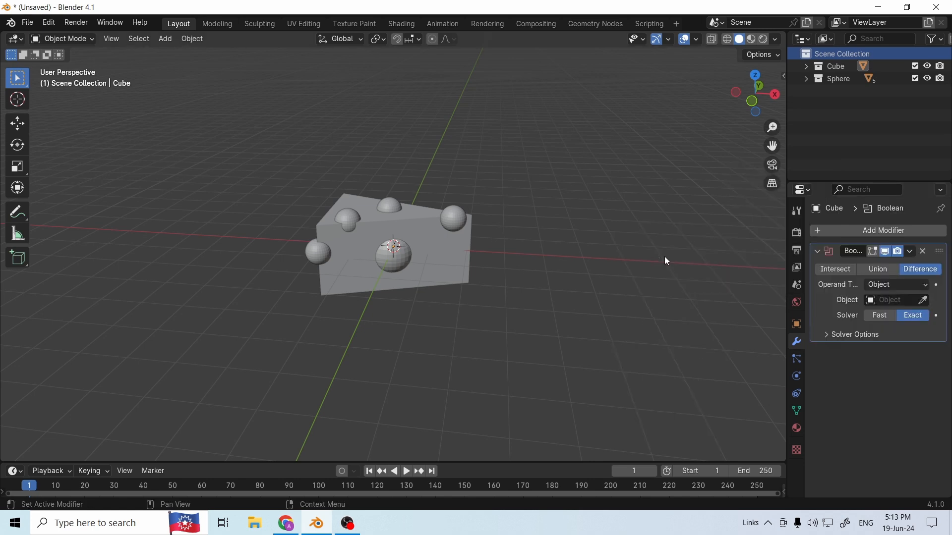
pyautogui.click(927, 285)
pyautogui.click(903, 312)
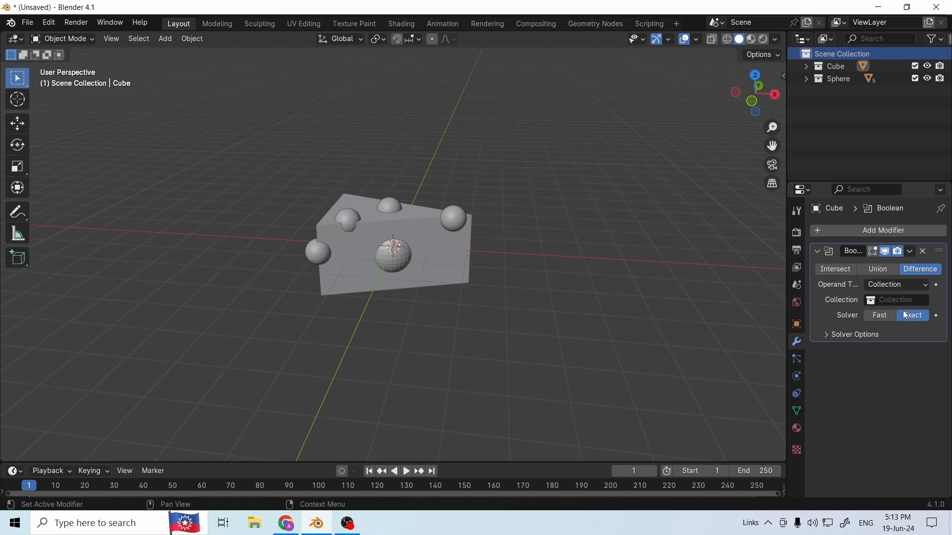
pyautogui.click(901, 300)
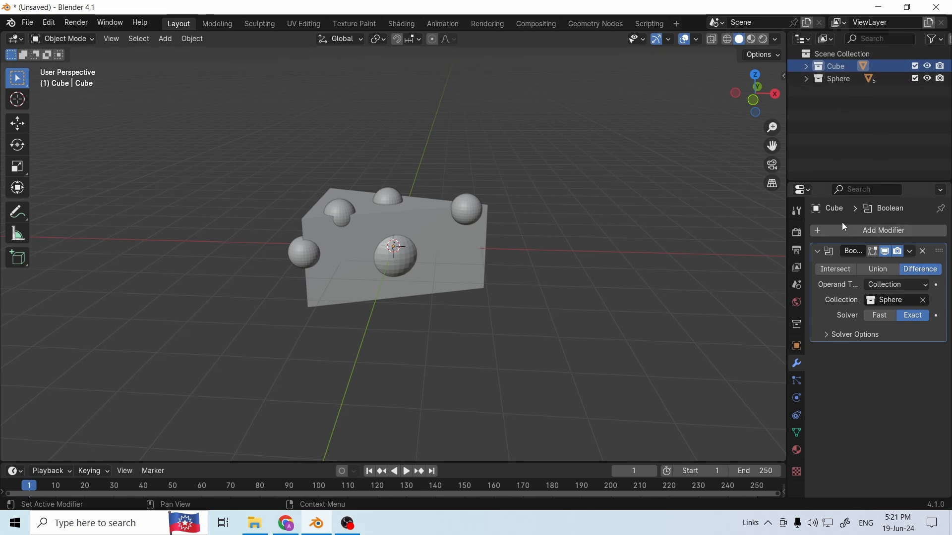
# Add an Edge Split modifier to the wedge after the Boolean modifier.
pyautogui.click(821, 236)
pyautogui.moveTo(821, 236)
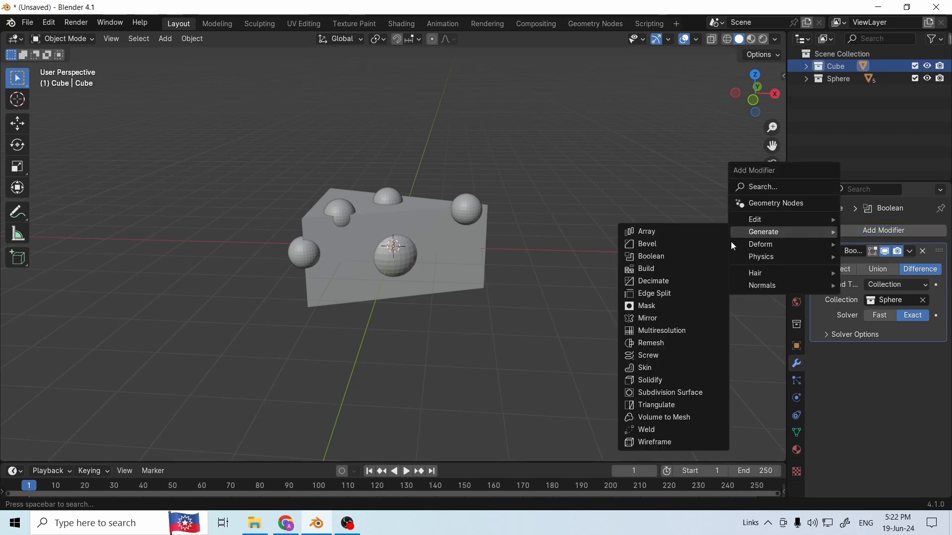
pyautogui.click(687, 296)
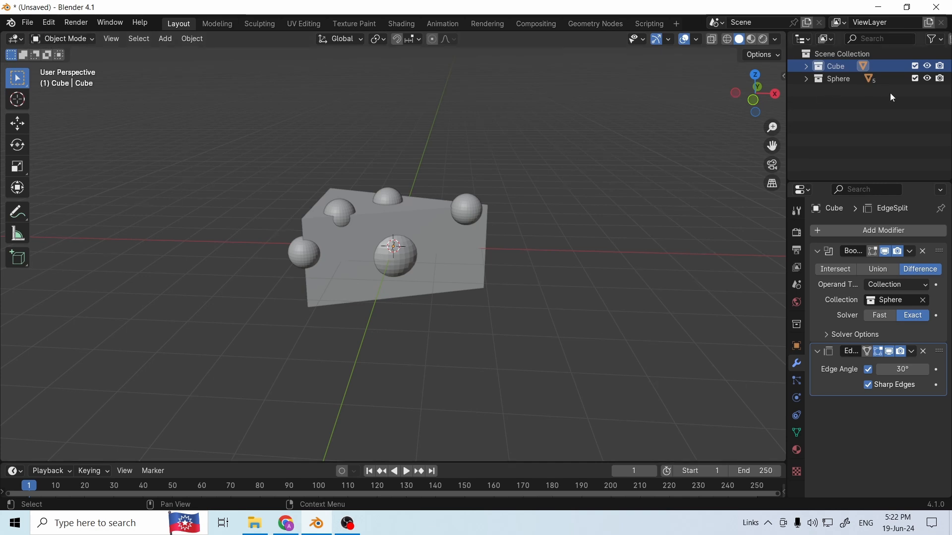
# Toggle the Sphere collection's viewport visibility, leaving it hidden, and examine the holes cut into the wedge.
pyautogui.click(928, 79)
pyautogui.click(928, 79)
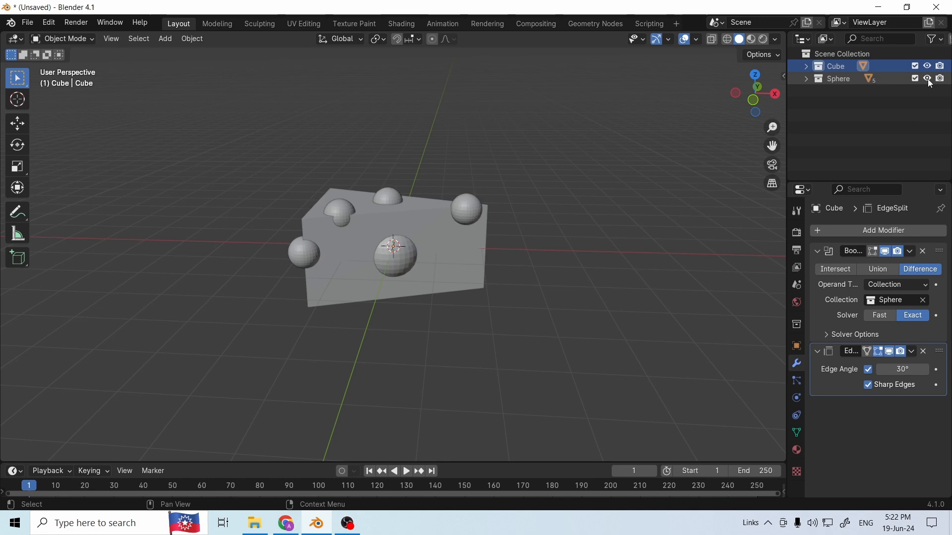
pyautogui.click(928, 79)
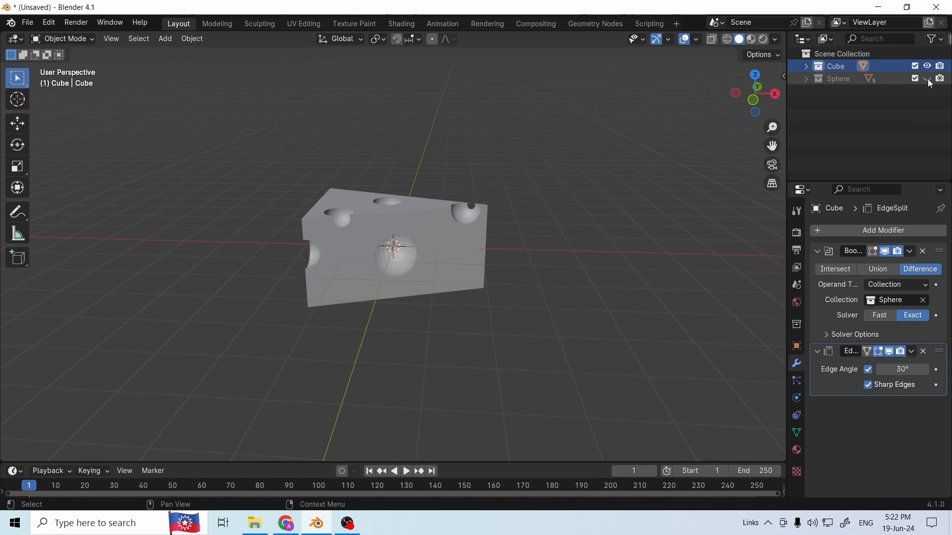
pyautogui.click(927, 79)
pyautogui.click(927, 78)
pyautogui.moveTo(616, 241); pyautogui.dragTo(558, 268, button='middle')
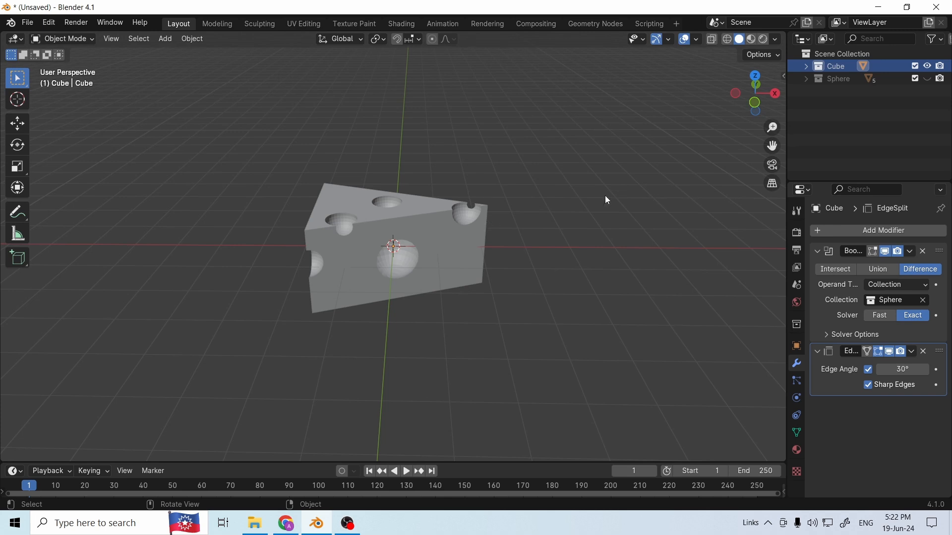
# Unhide the Sphere collection, apply Shade Smooth to the wedge and all the spheres, and hide the collection again.
pyautogui.click(927, 79)
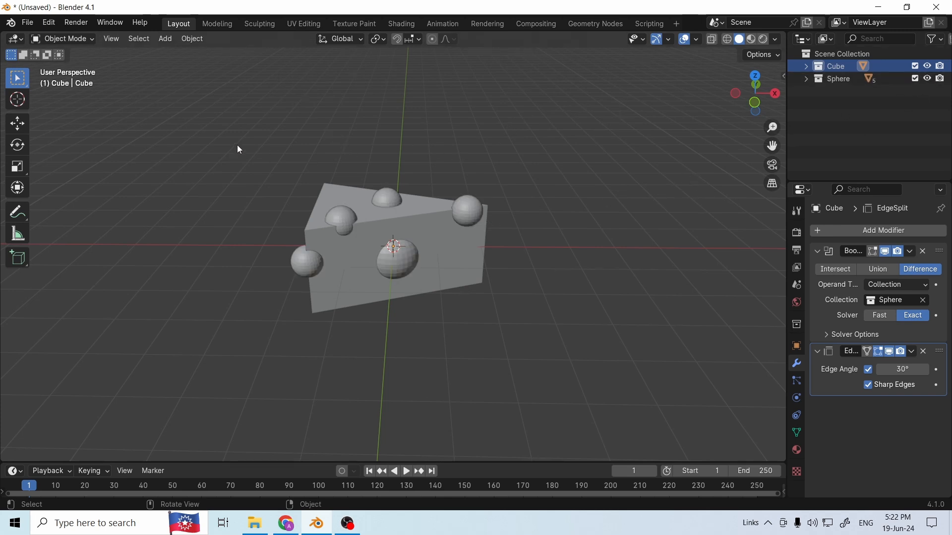
pyautogui.moveTo(238, 147); pyautogui.dragTo(545, 339)
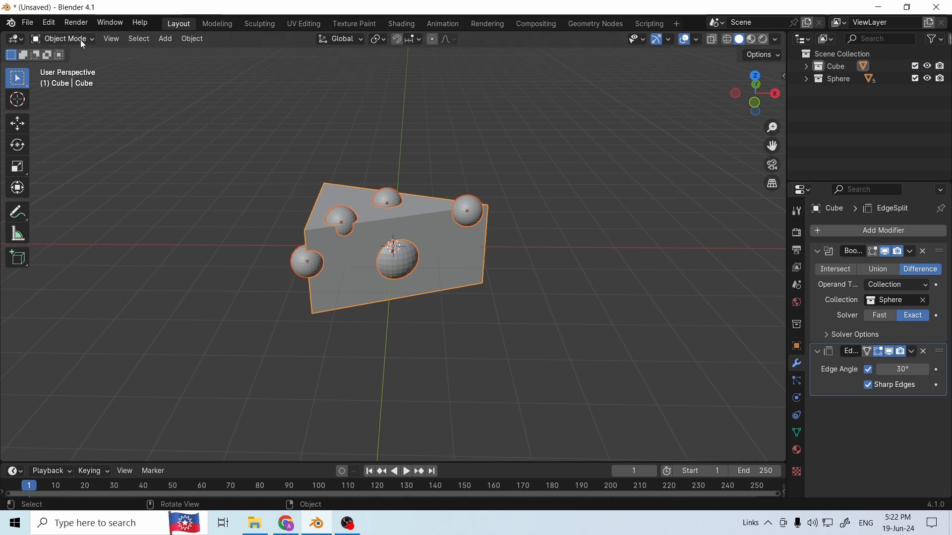
pyautogui.click(194, 40)
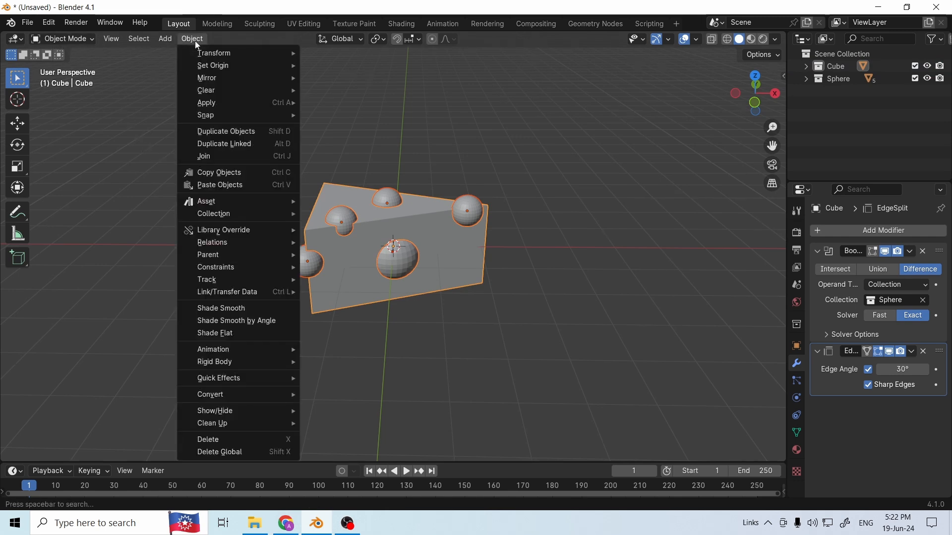
pyautogui.click(234, 311)
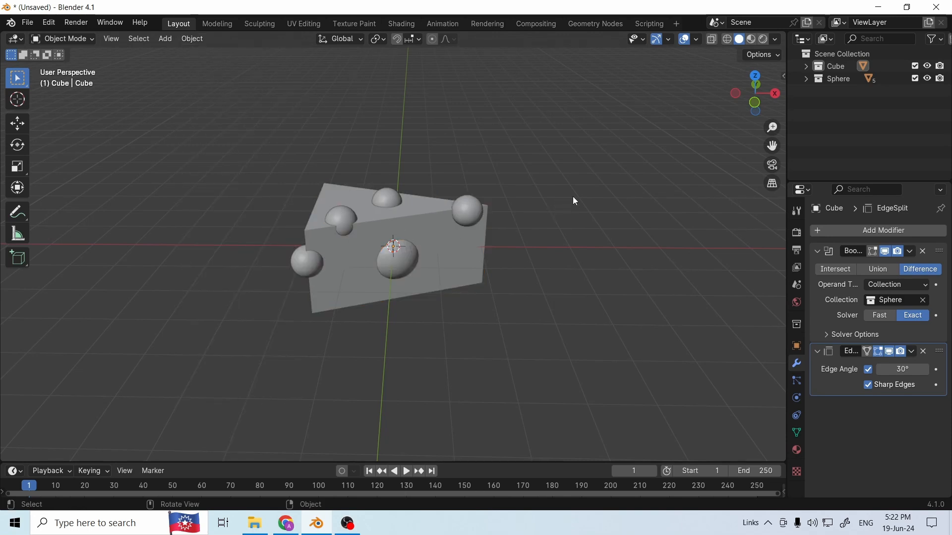
pyautogui.click(928, 79)
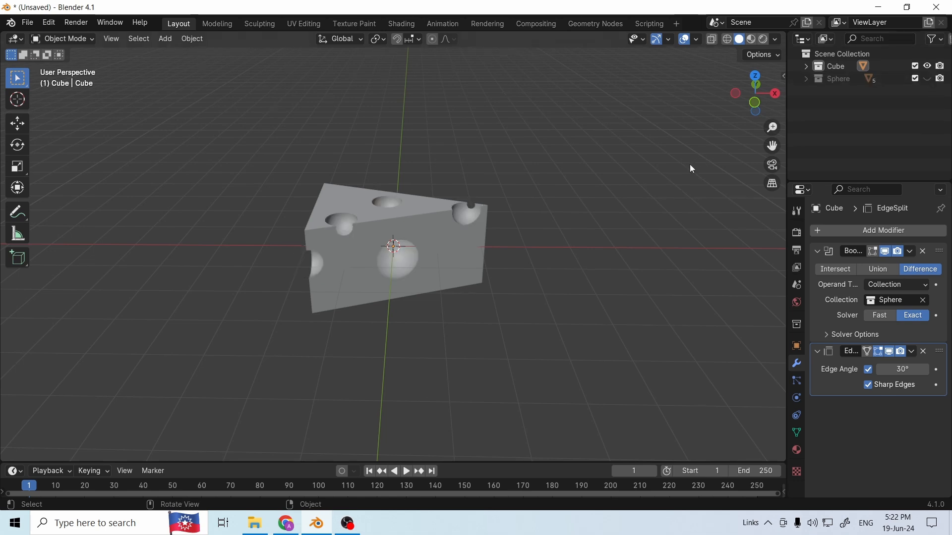